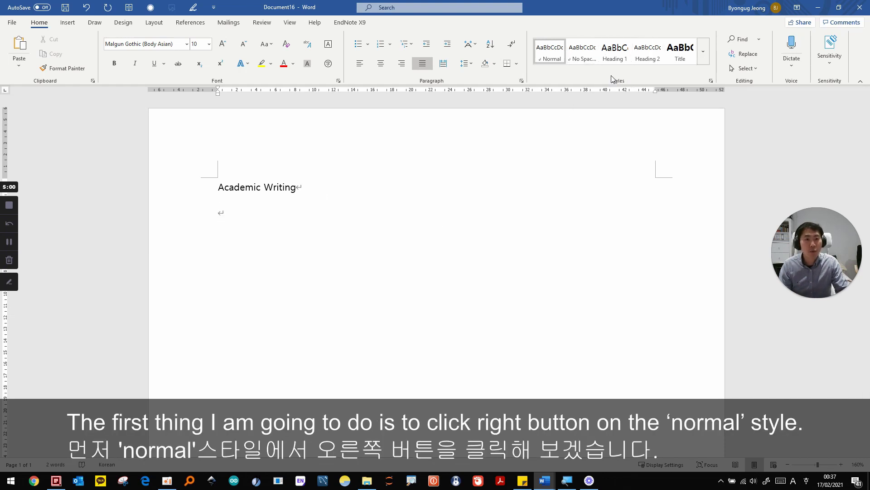
Step: Modify the Normal style so its font for non-Asian text is Times New Roman
right_click(549, 50)
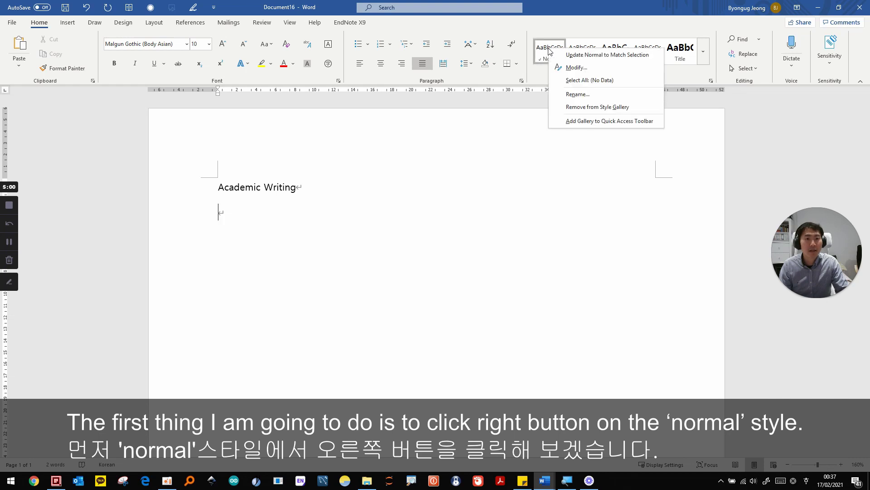
click(547, 75)
right_click(549, 51)
click(576, 71)
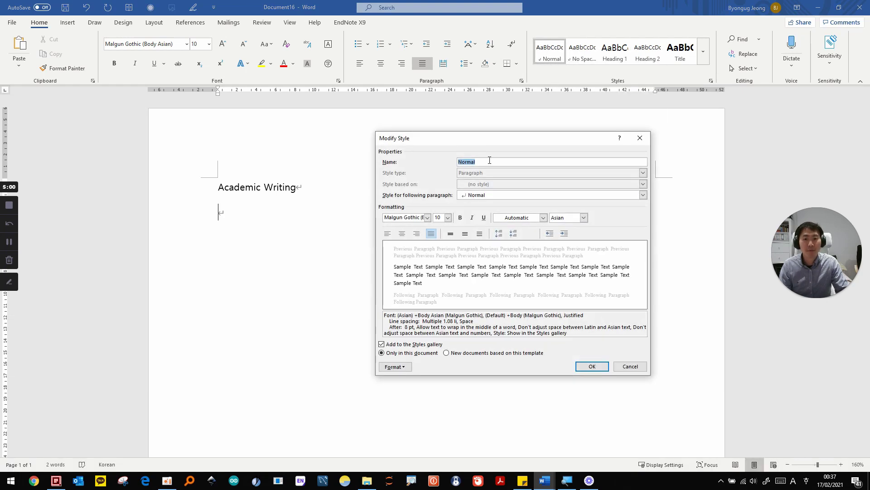
click(396, 367)
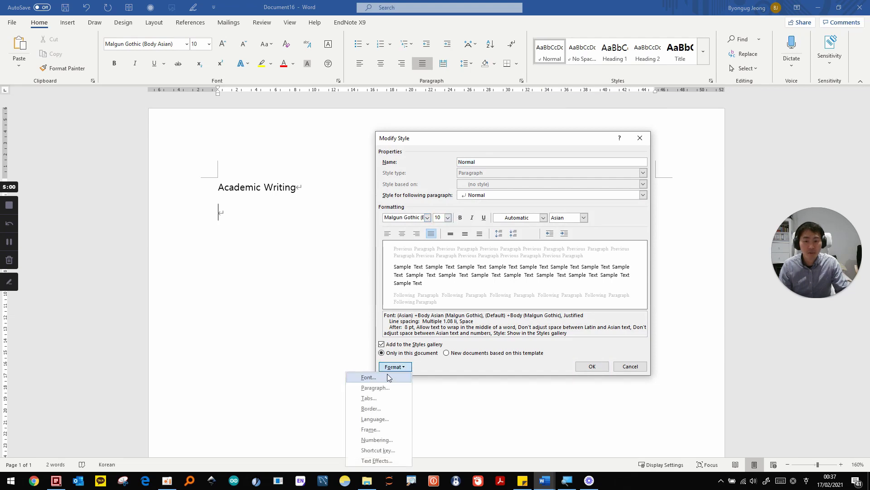
click(387, 377)
click(365, 185)
text(tim)
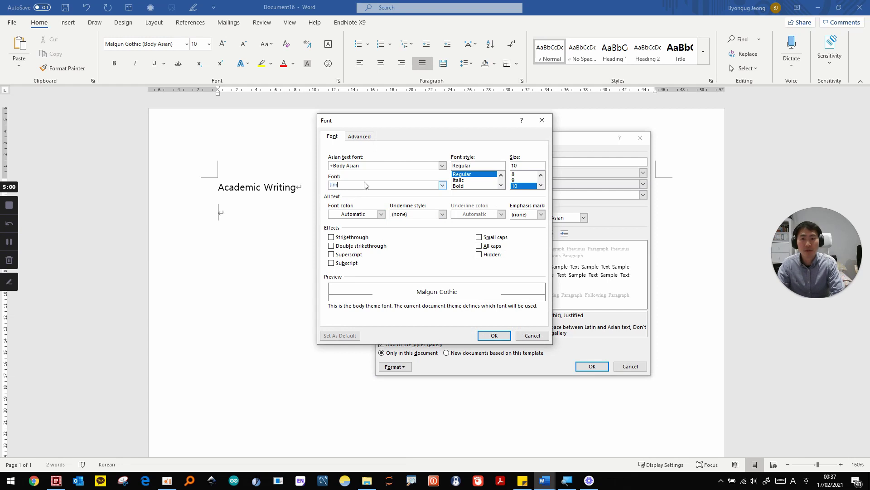
text(e s )
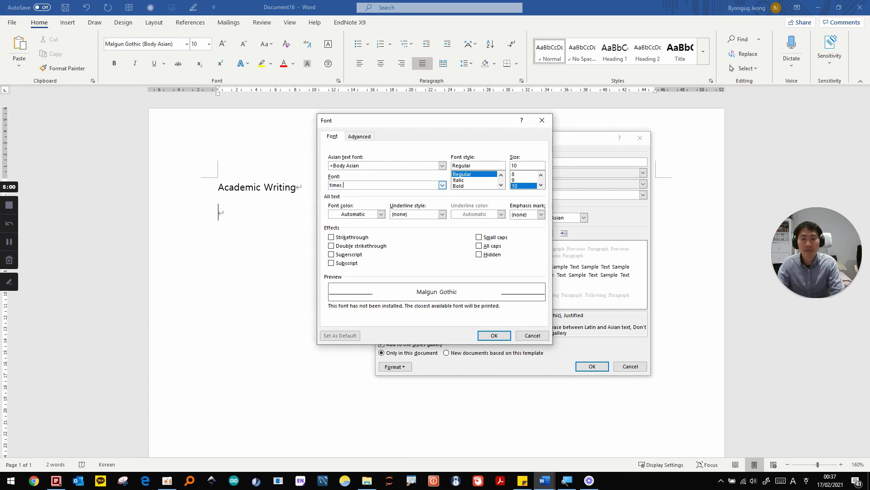
text(new roman)
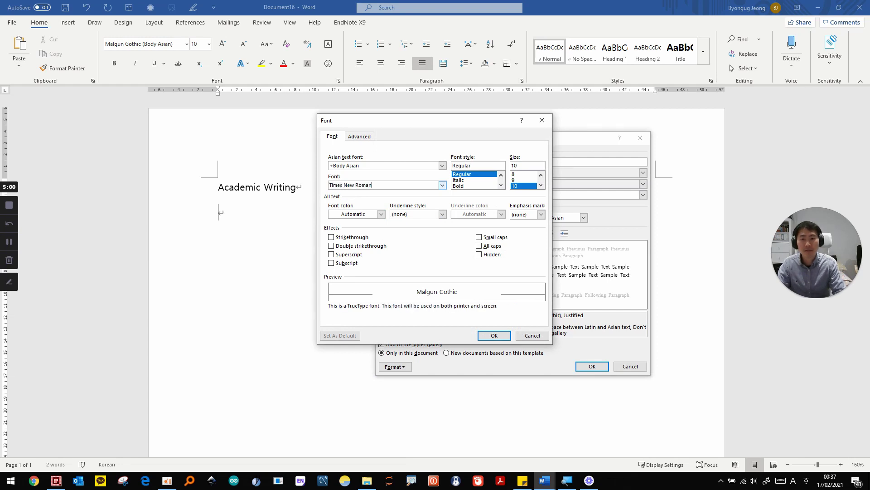
click(494, 336)
Step: Set the Normal style's Asian font to Times New Roman, apply the style changes, and check the first line
click(420, 220)
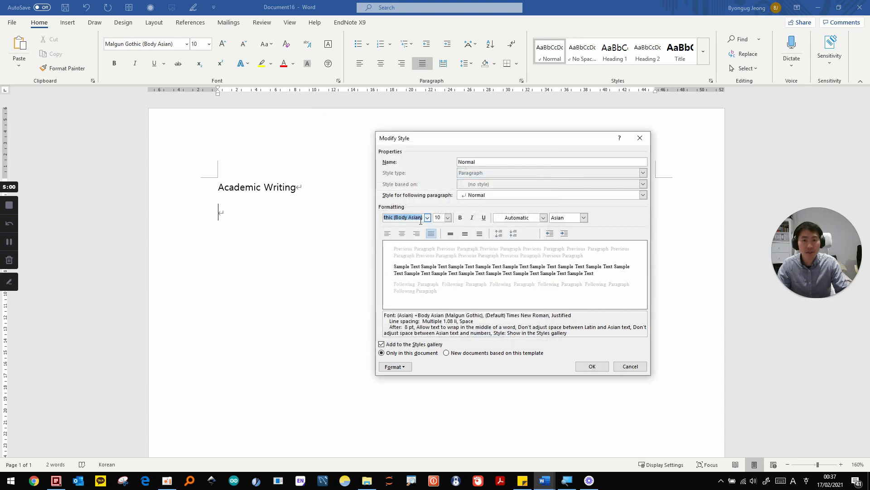
click(428, 218)
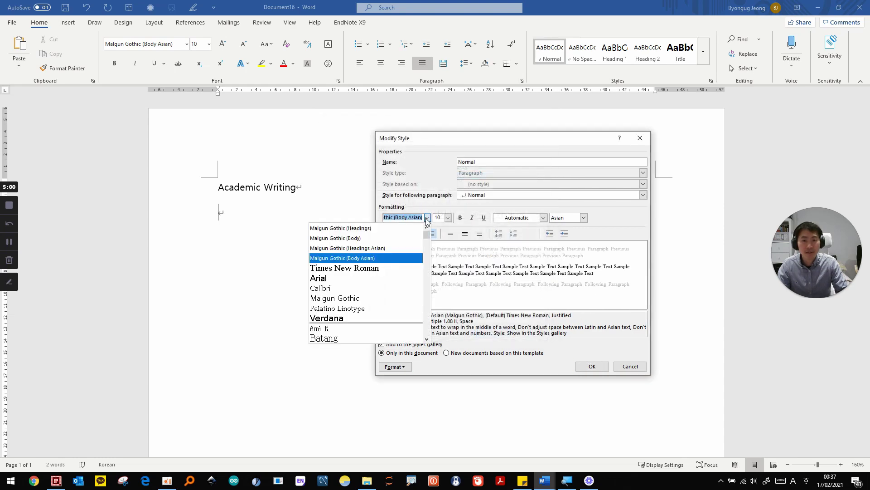
click(353, 269)
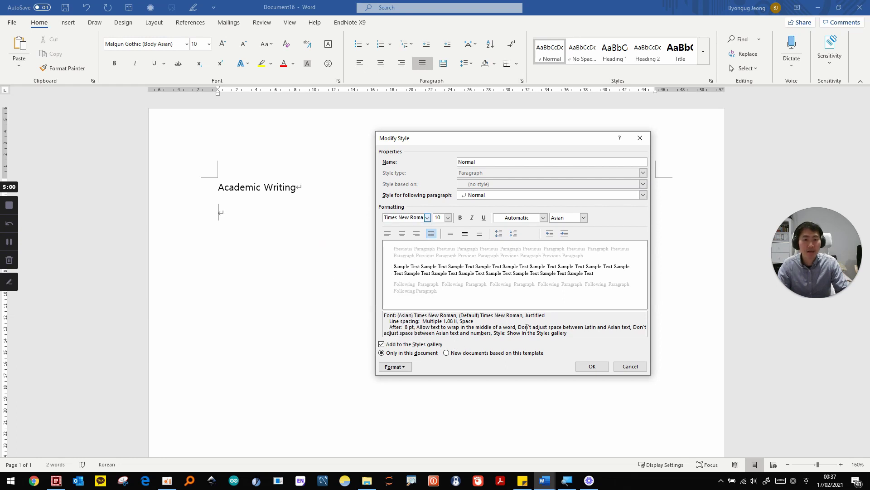
click(590, 366)
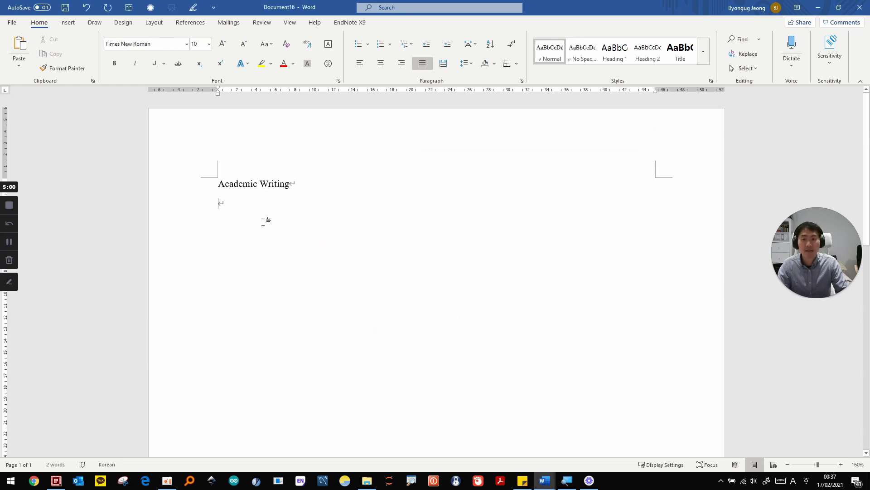
drag(297, 195, 207, 188)
click(319, 189)
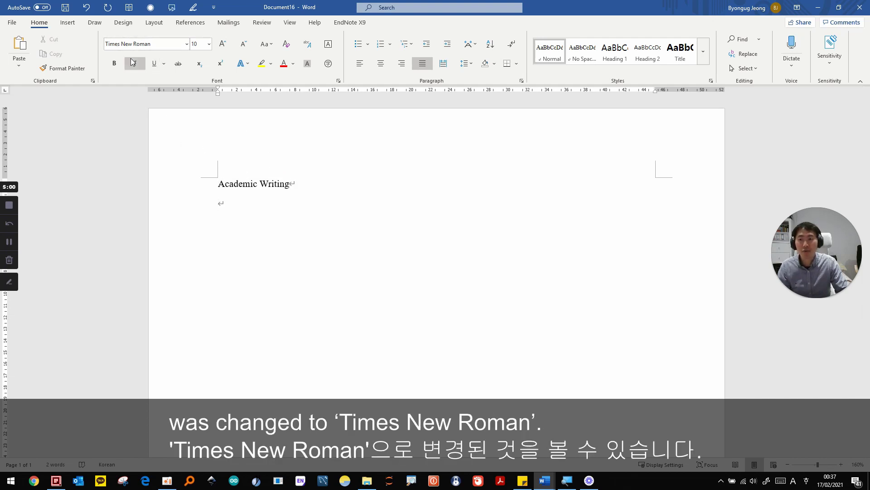
Step: Enter "Academic Writing" on the second line and check which font it uses
click(250, 195)
text(Acad)
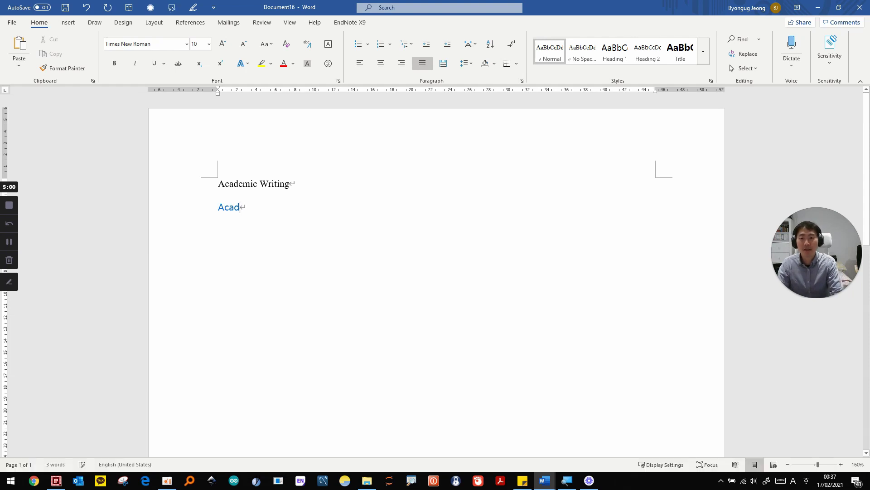
text(emic Wri)
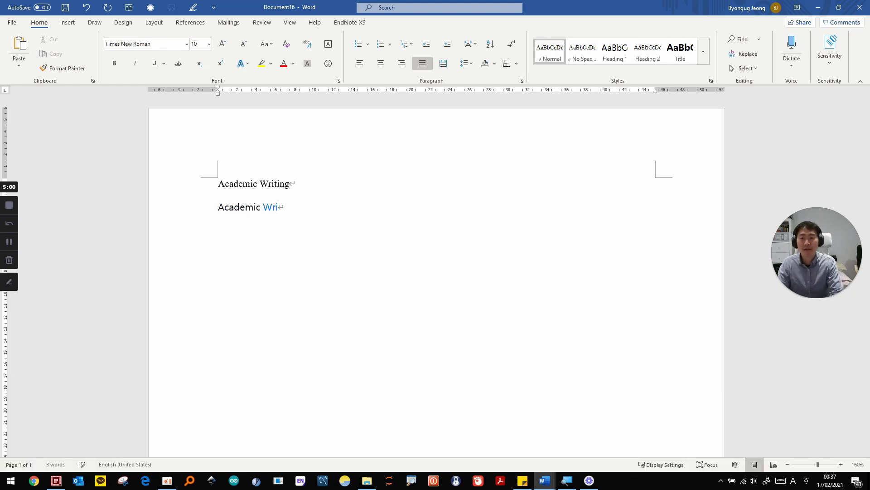
text(ting)
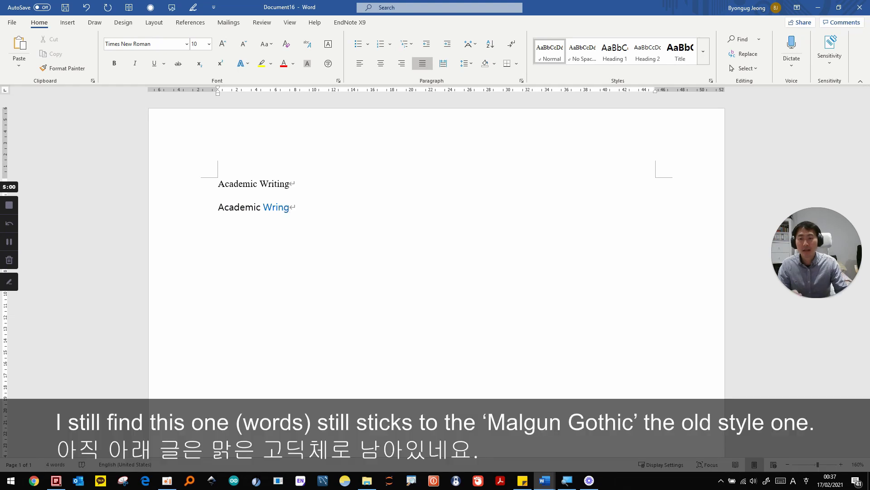
key(BackSpace)
key(BackSpace)
text(ting)
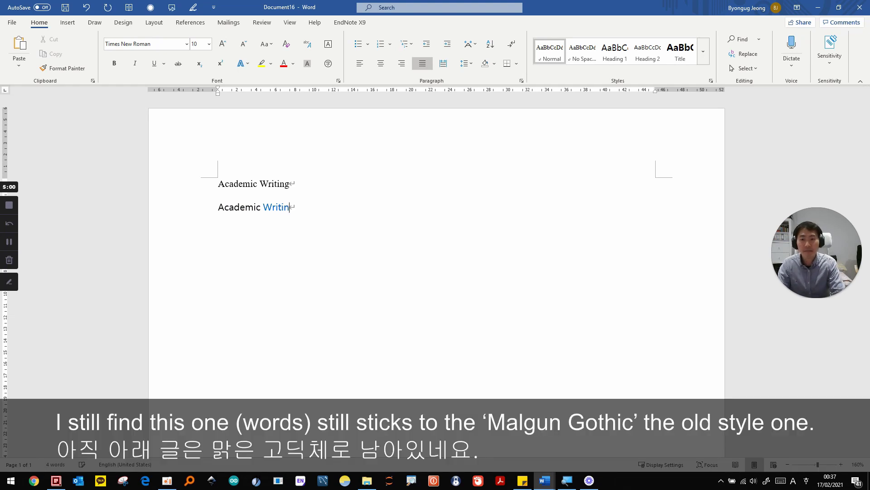
click(319, 211)
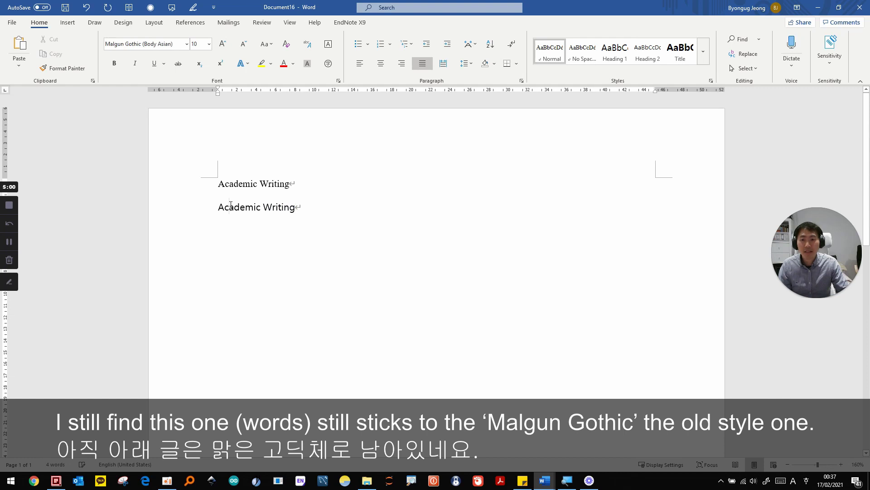
drag(218, 207, 310, 207)
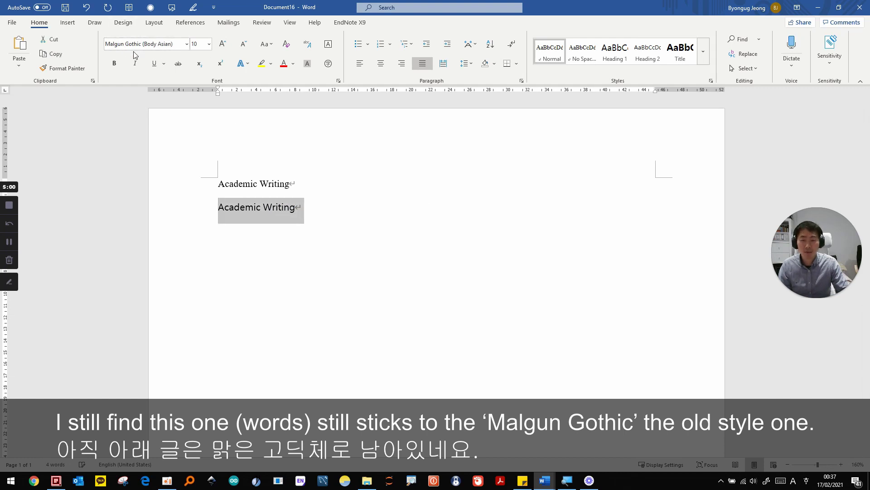
click(330, 217)
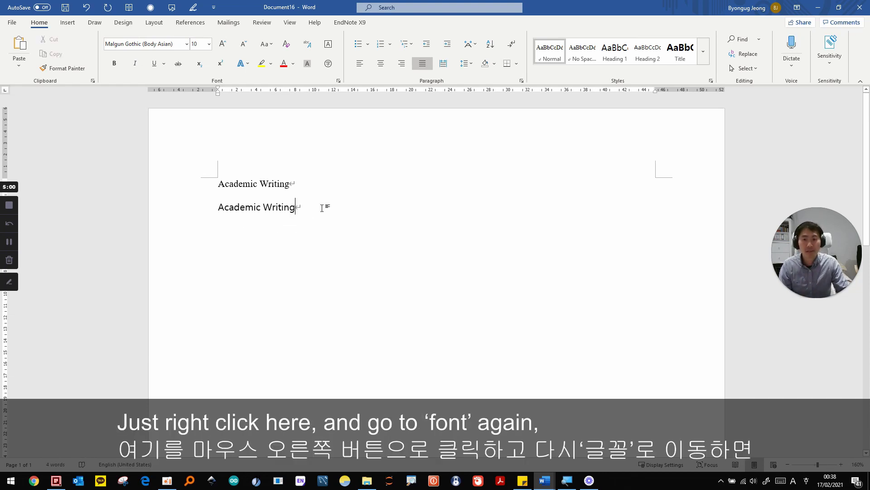
Step: Set the font to Times New Roman and make it the default for this document only
right_click(316, 208)
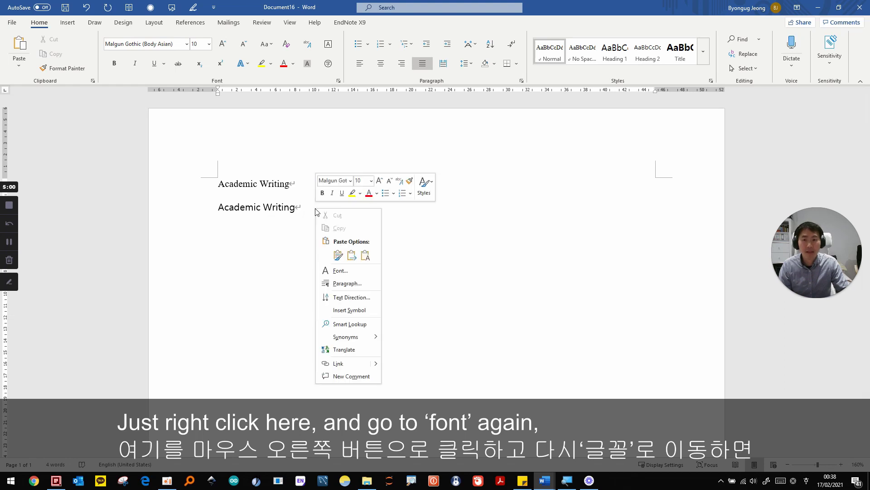
click(337, 271)
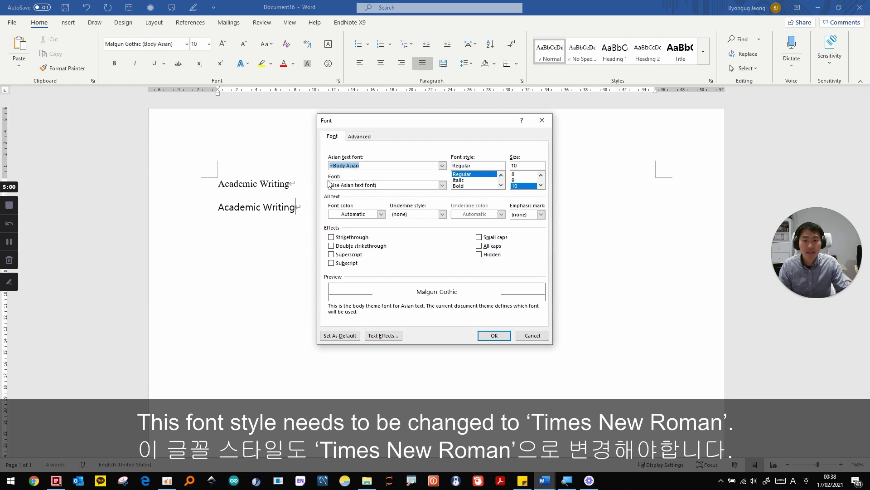
click(397, 183)
key(ctrl+a)
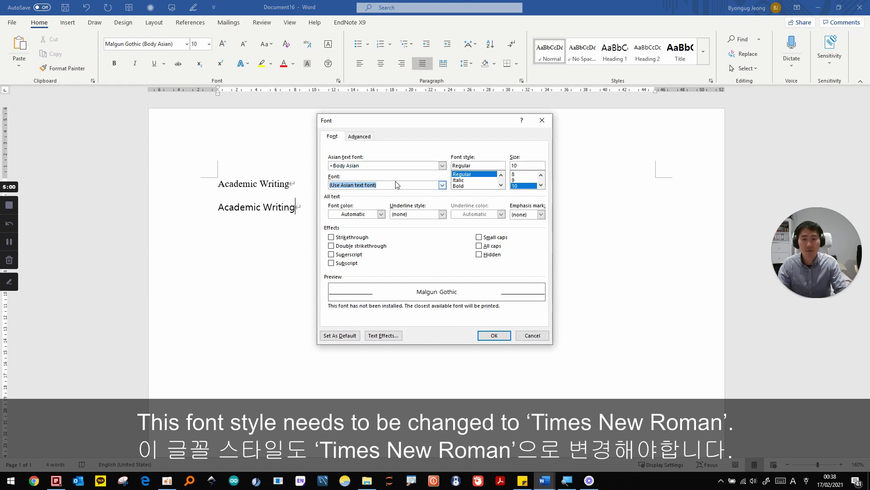
text(Times new rom)
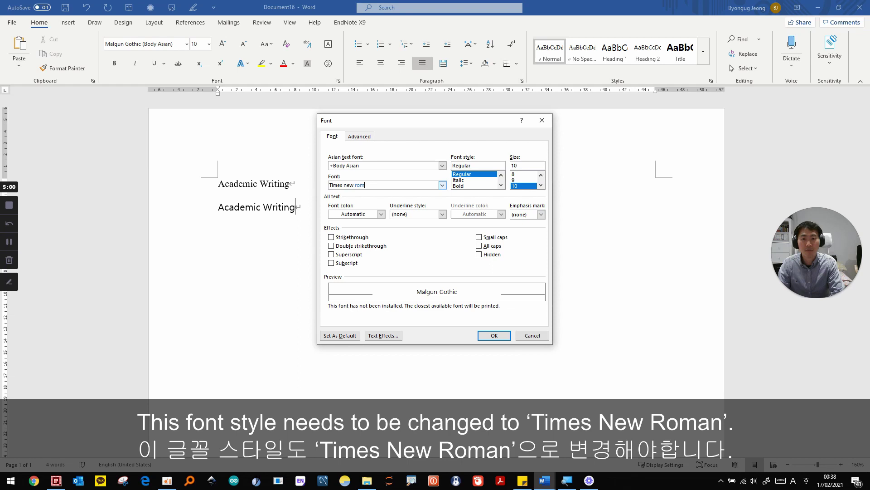
key(Tab)
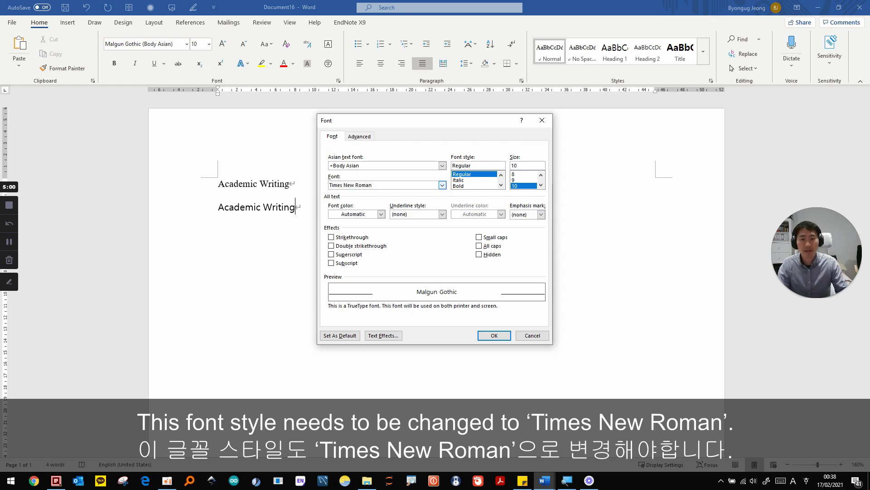
click(346, 338)
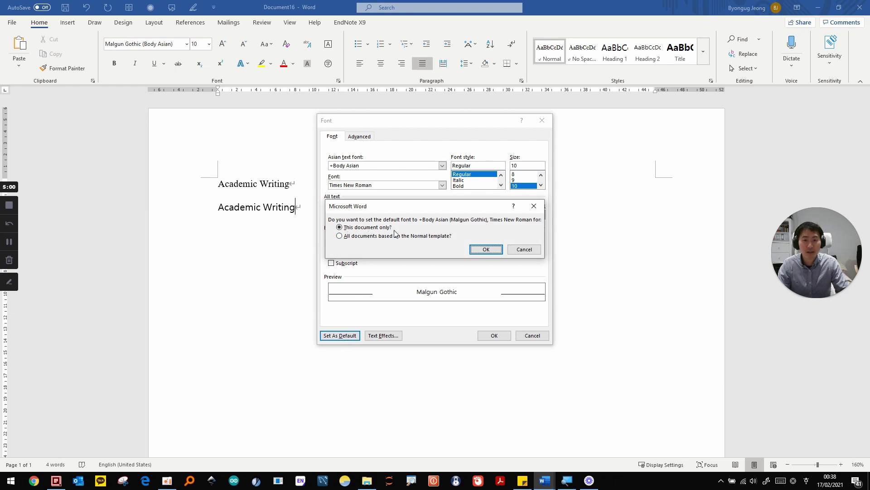
click(486, 248)
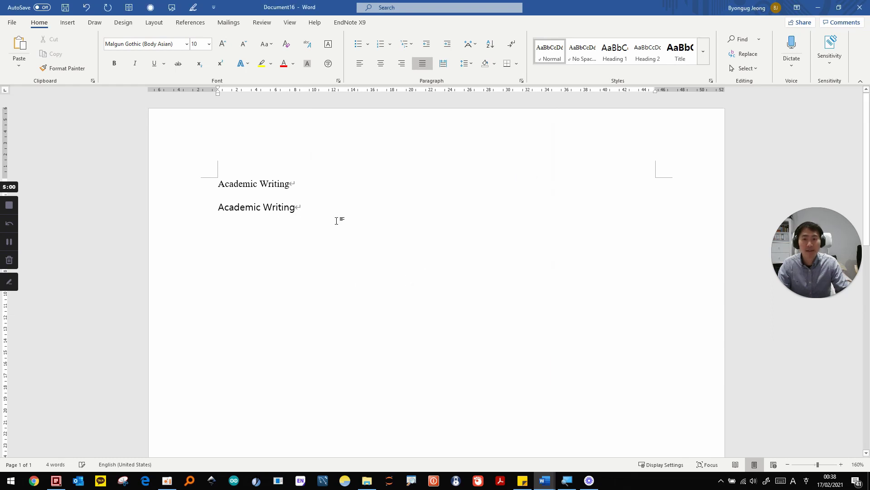
Step: Reapply the Normal style to the second line and add a third line reading "Academic Writing"
click(196, 211)
click(557, 58)
click(380, 202)
key(Return)
text(d)
key(BackSpace)
text(Academic Writing)
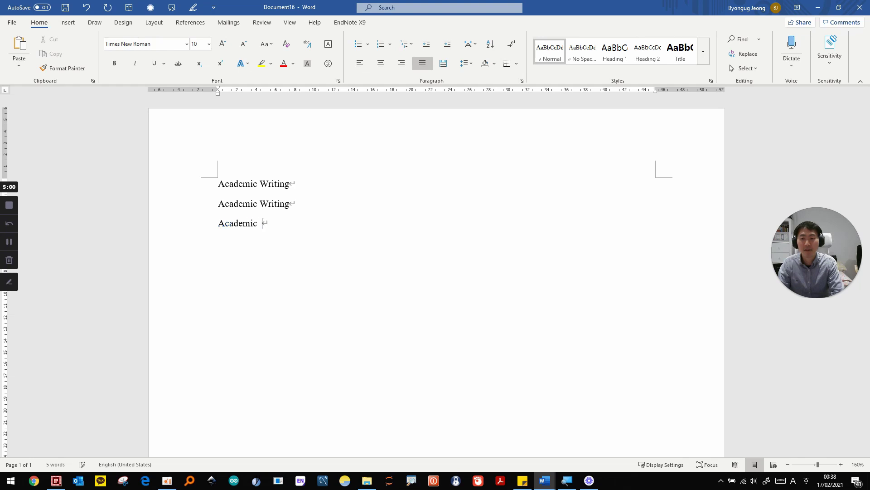
Step: Add two more test lines below, each reading "Dfd", followed by an empty line
key(Return)
text(Dfd)
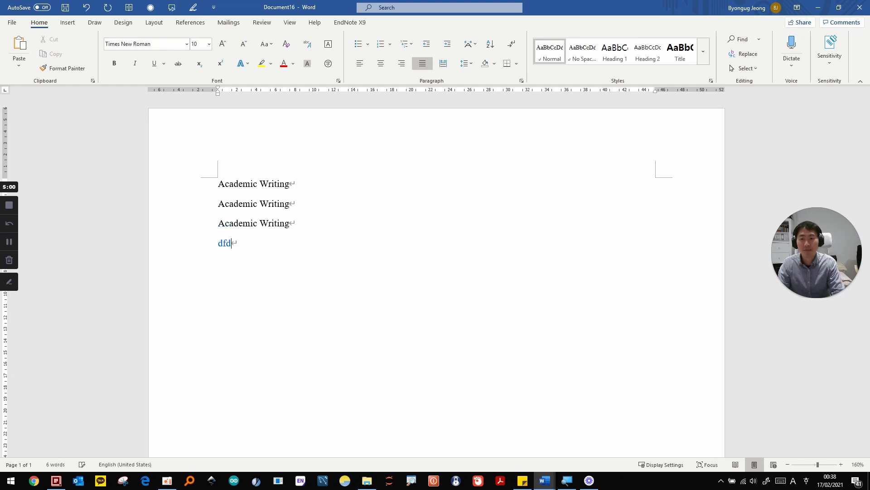
key(Return)
text(Dfd)
key(Return)
key(alt+shift)
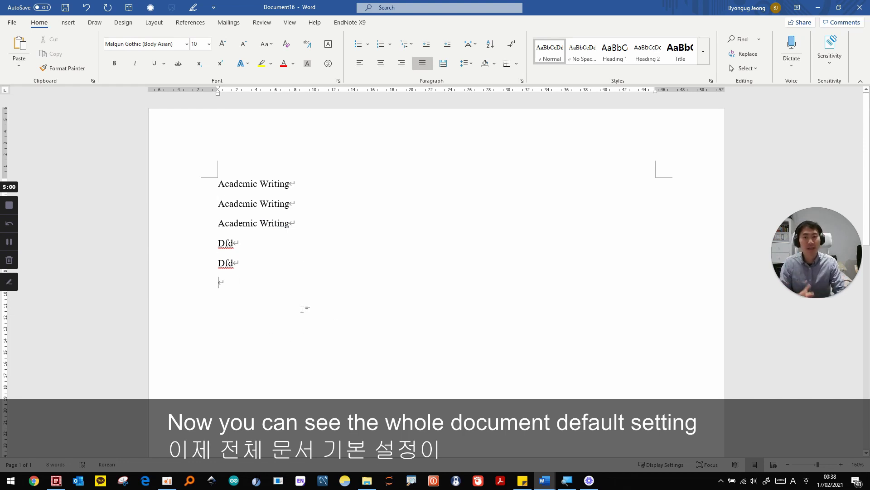
key(alt+shift)
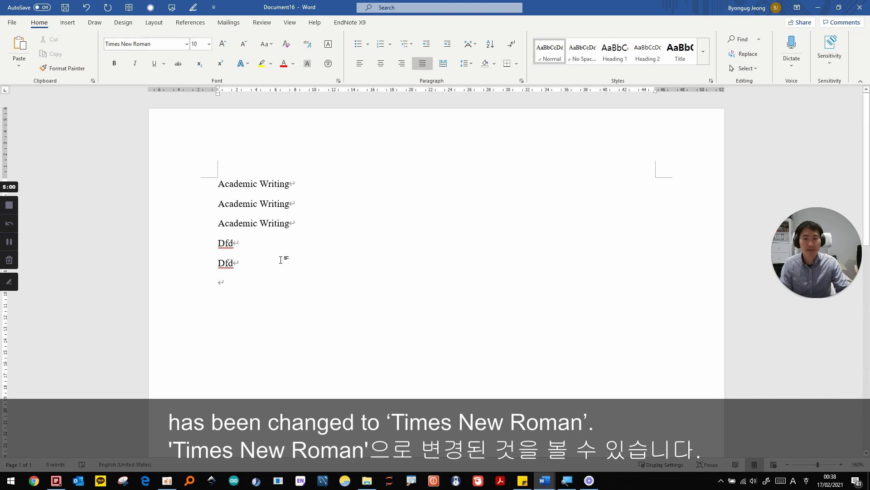
Step: Delete all the test lines below the first "Academic Writing" line
drag(240, 256, 191, 217)
key(shift+Up)
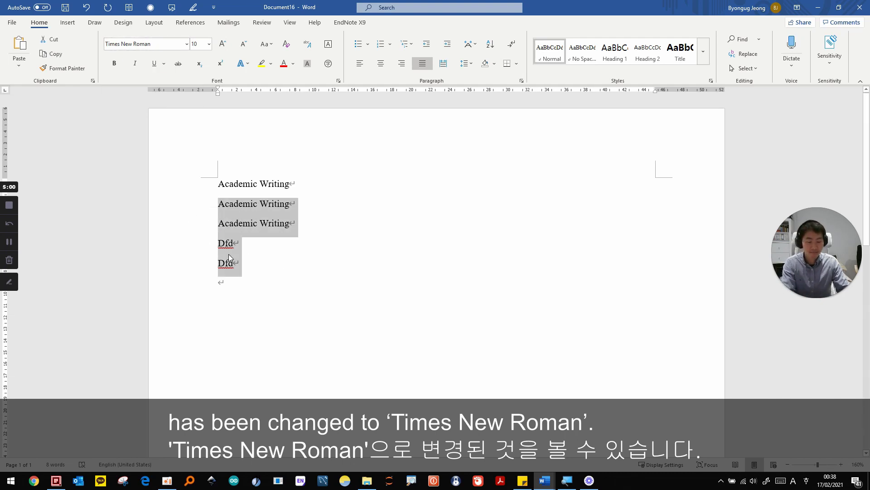
key(BackSpace)
click(315, 184)
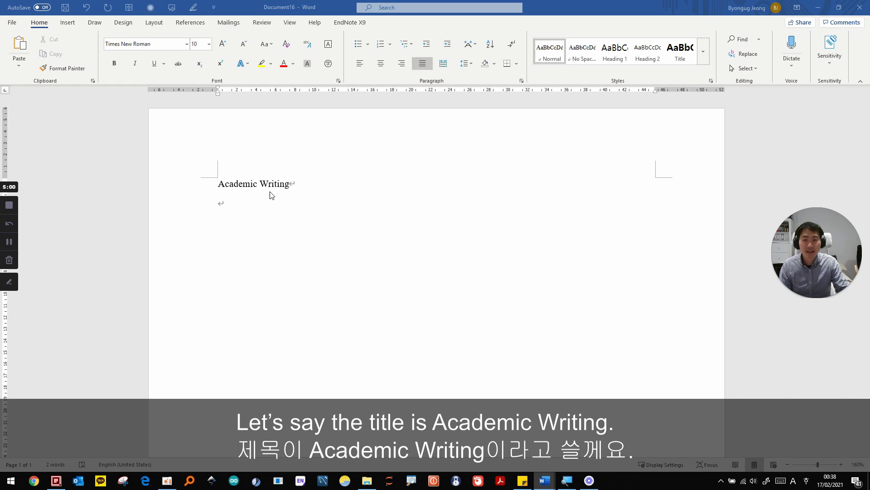
Step: Apply the Title style to the "Academic Writing" line
drag(219, 190, 307, 181)
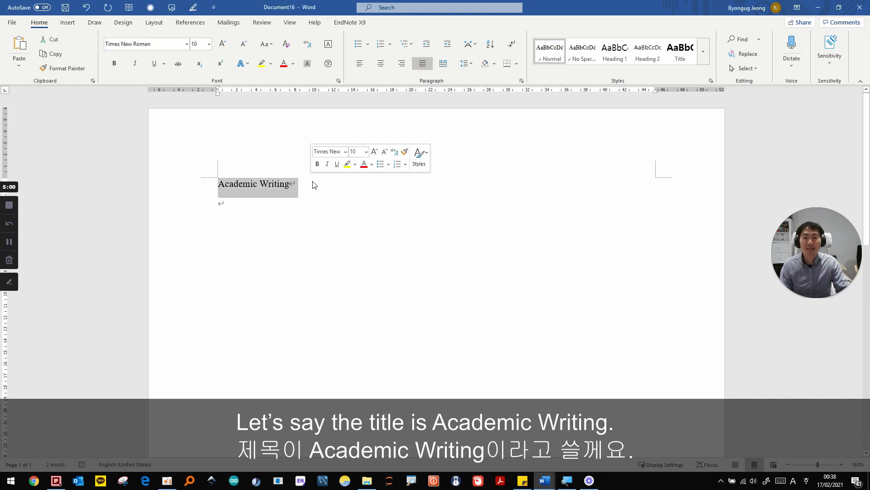
click(312, 183)
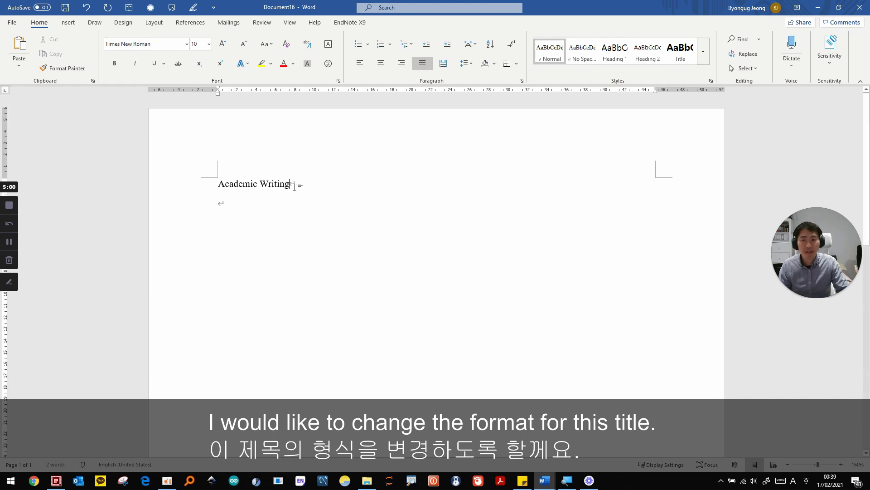
drag(301, 186, 218, 184)
click(363, 199)
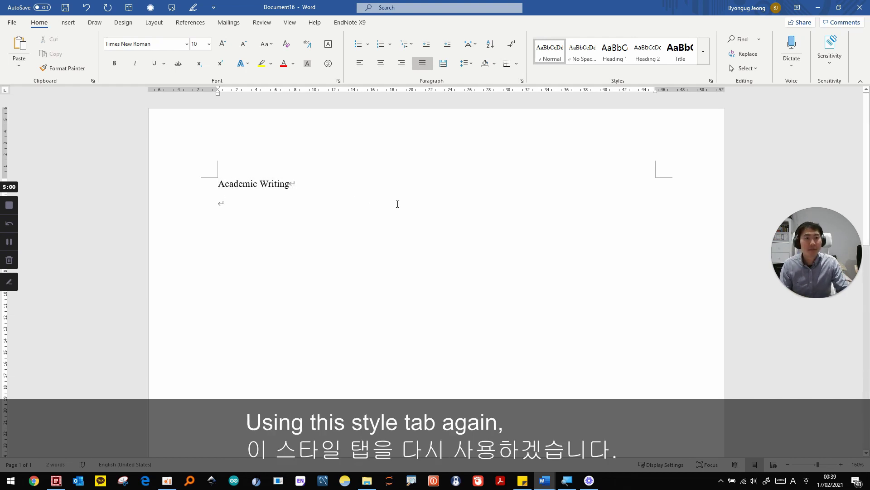
click(675, 60)
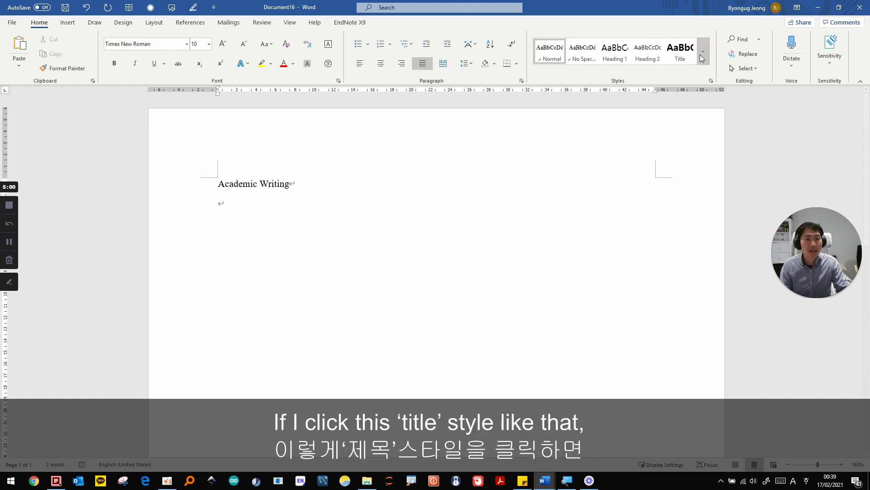
click(682, 54)
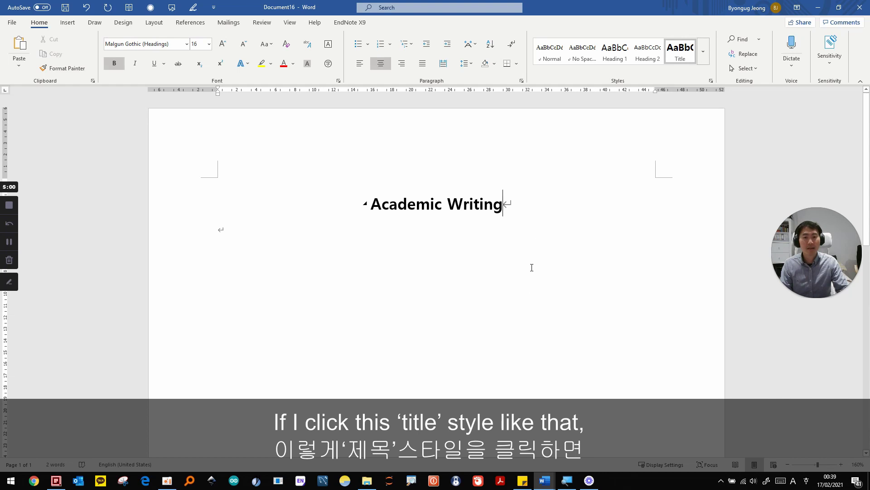
drag(513, 209, 342, 208)
click(346, 223)
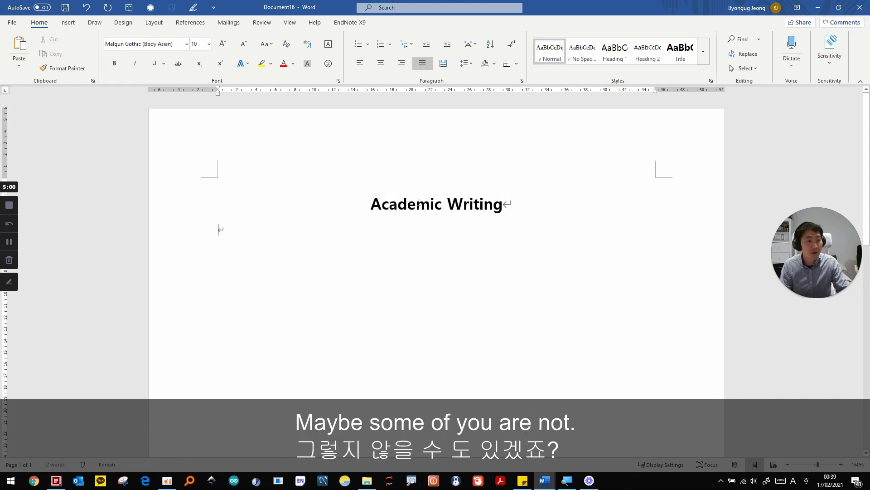
Step: Modify the Title style so its non-Asian text font is Times New Roman
click(526, 205)
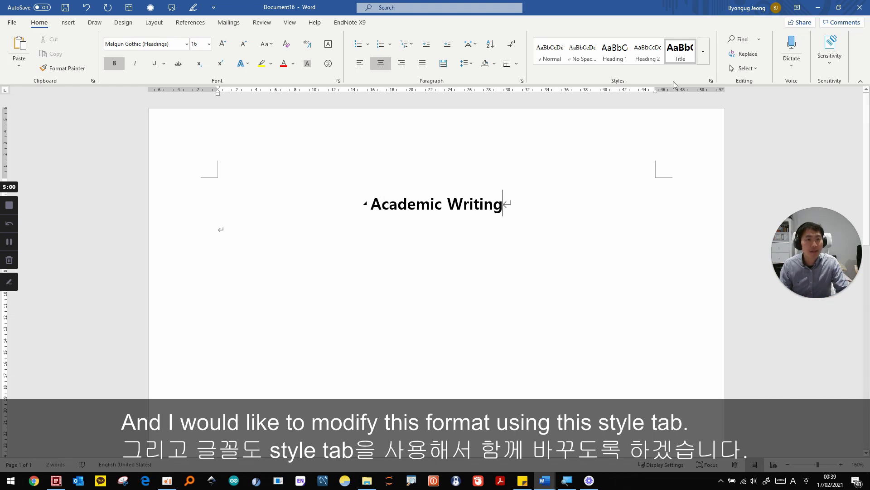
right_click(684, 52)
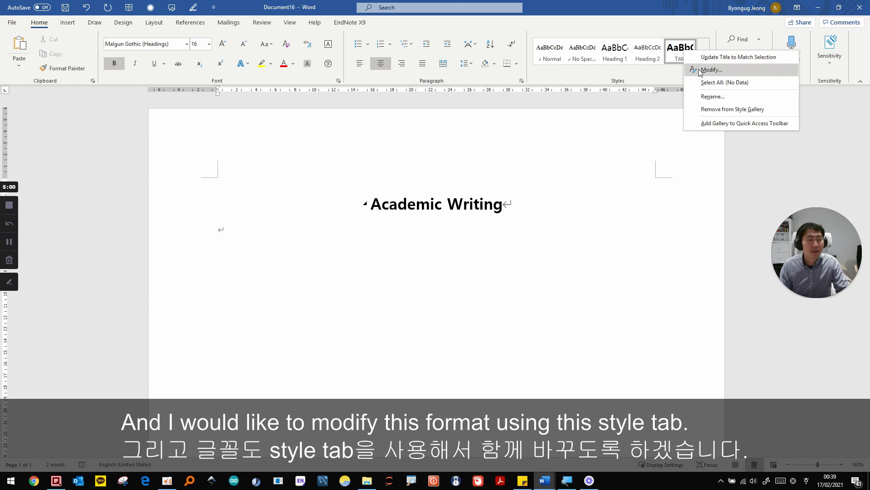
click(708, 70)
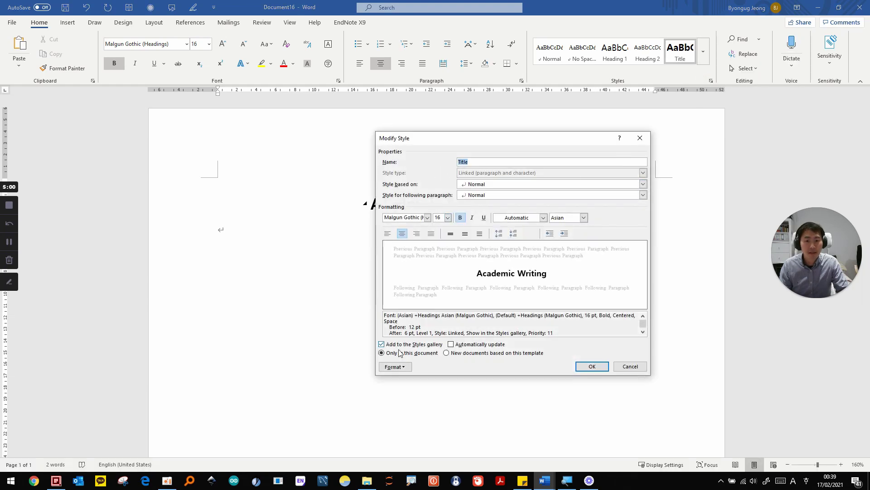
click(395, 367)
click(368, 377)
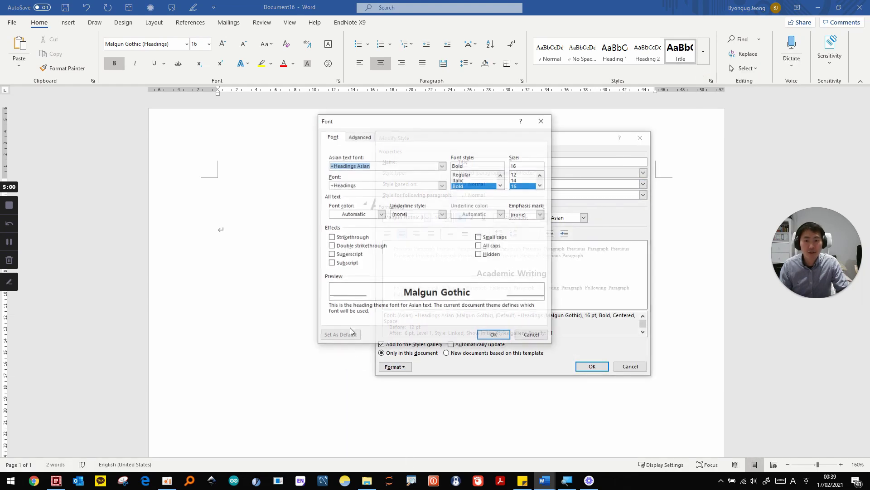
click(374, 185)
double_click(374, 183)
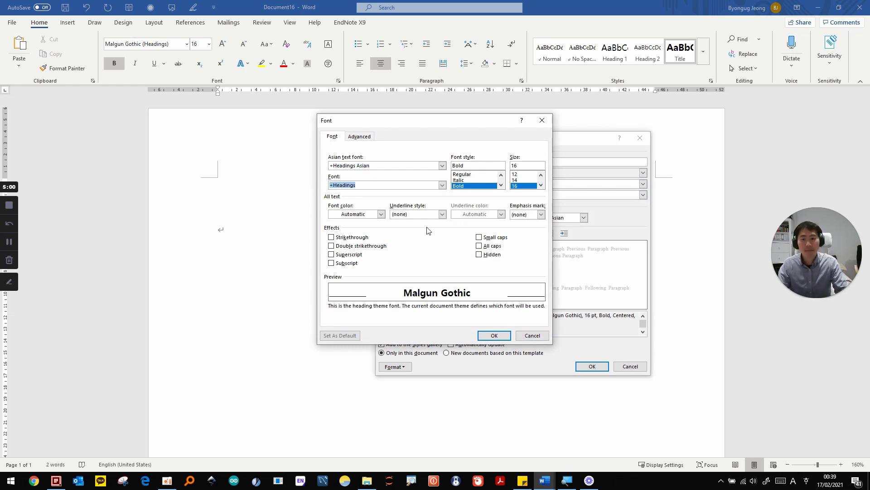
text(Tim)
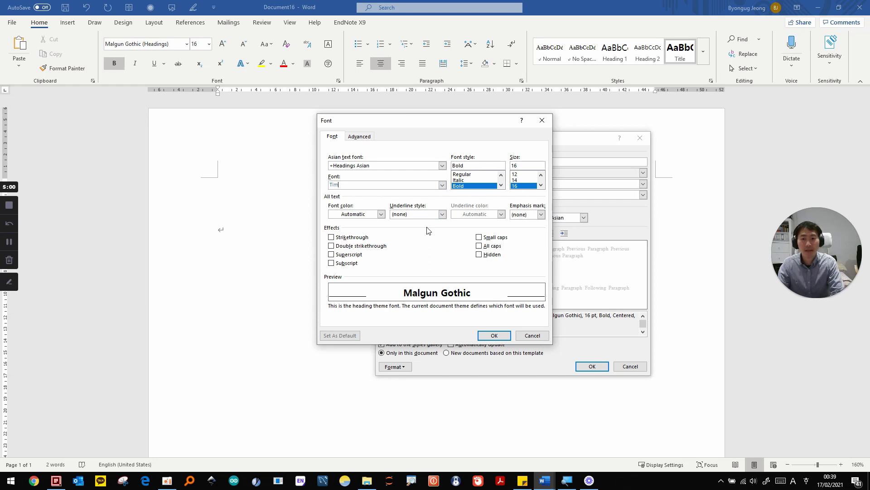
text(es new rom)
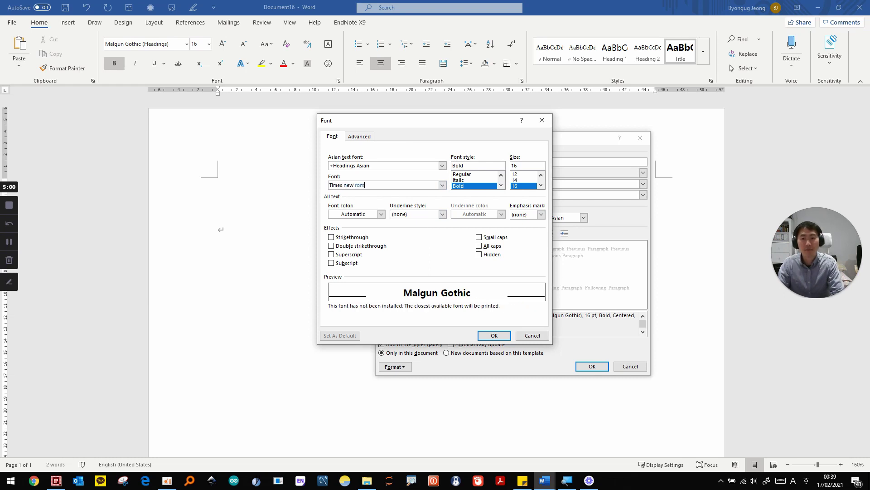
key(Return)
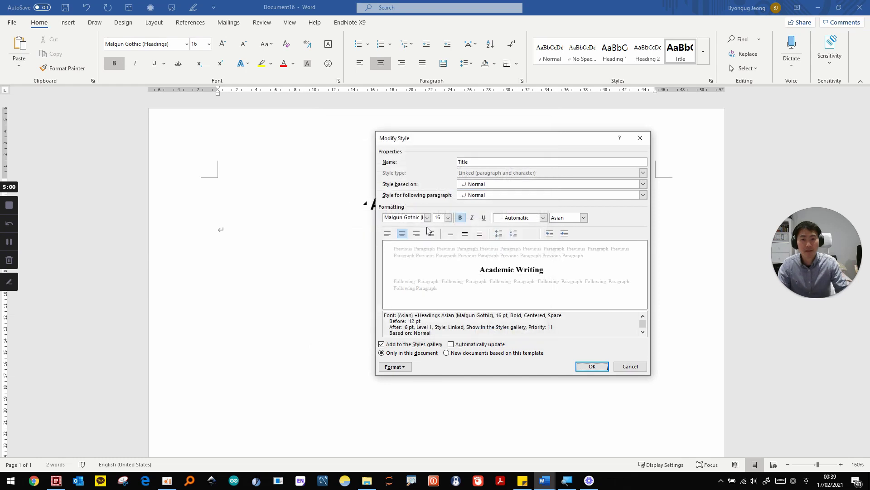
Step: Set the Title style's Asian font to Times New Roman as well and save the style changes
click(417, 218)
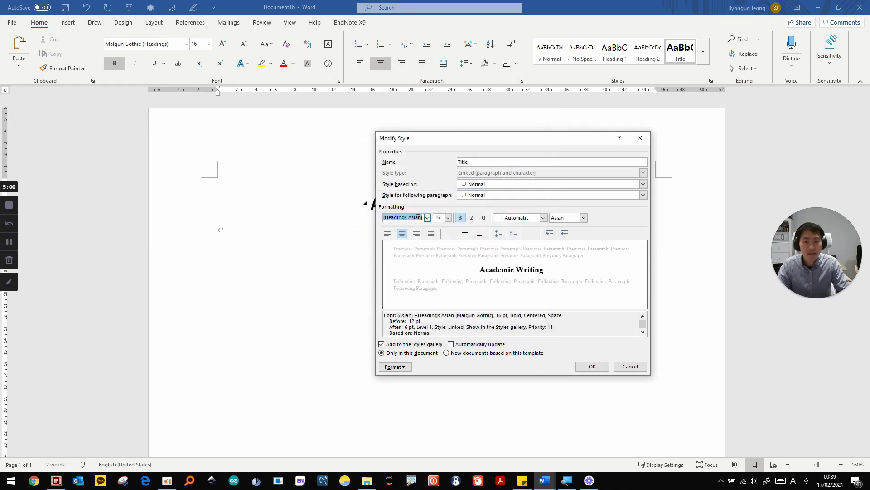
text(Ti)
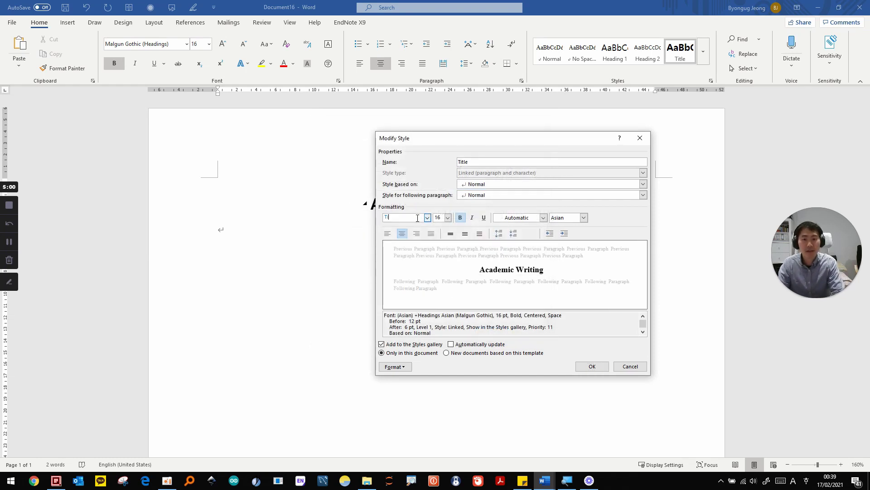
click(427, 219)
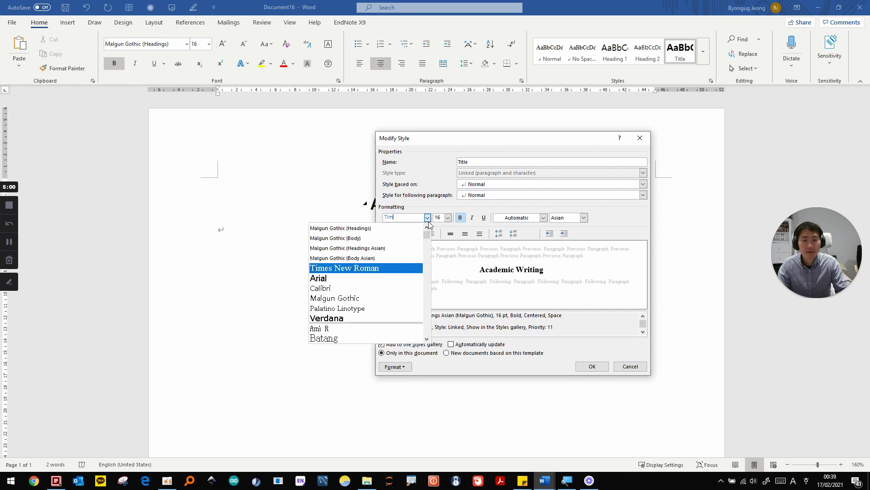
click(375, 267)
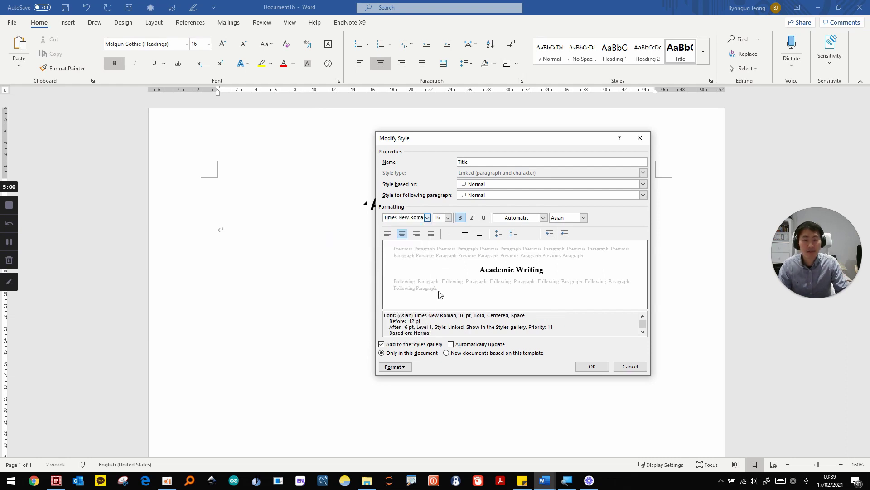
click(592, 365)
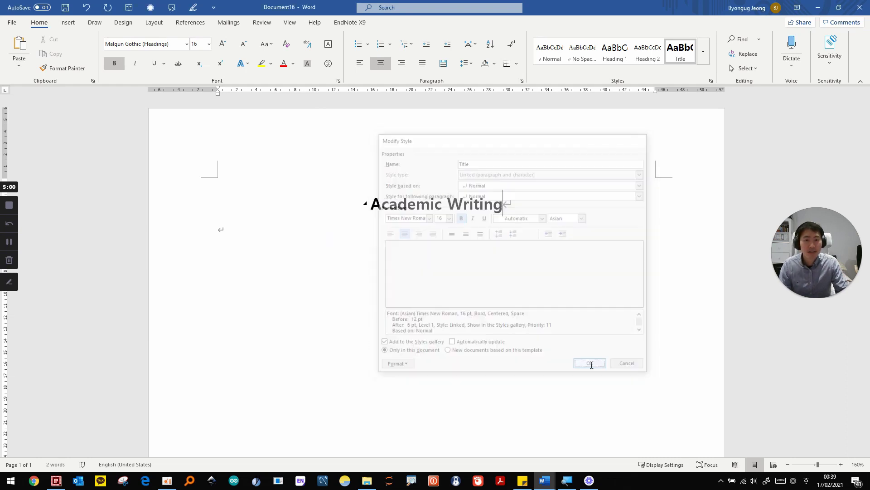
click(420, 245)
drag(531, 207, 330, 204)
click(301, 242)
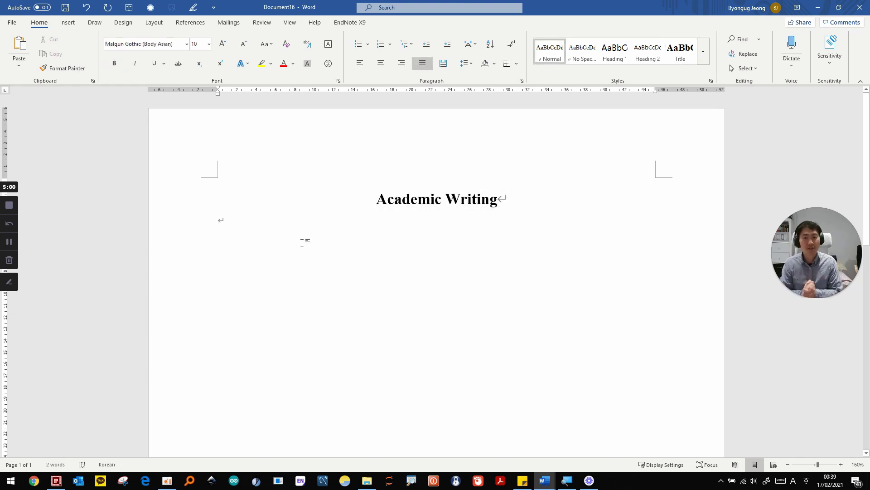
Step: Add the chapter heading "Introduction" below the title, leaving three empty lines between them
key(Return)
key(Return)
click(303, 243)
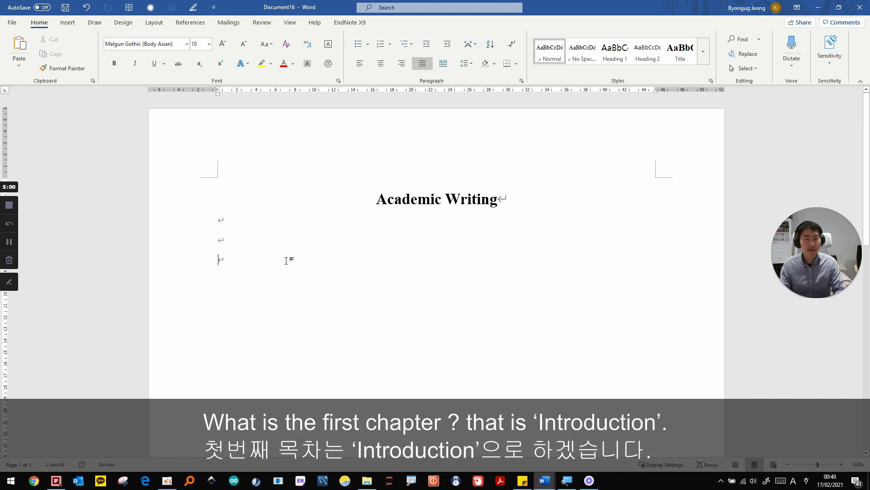
key(Return)
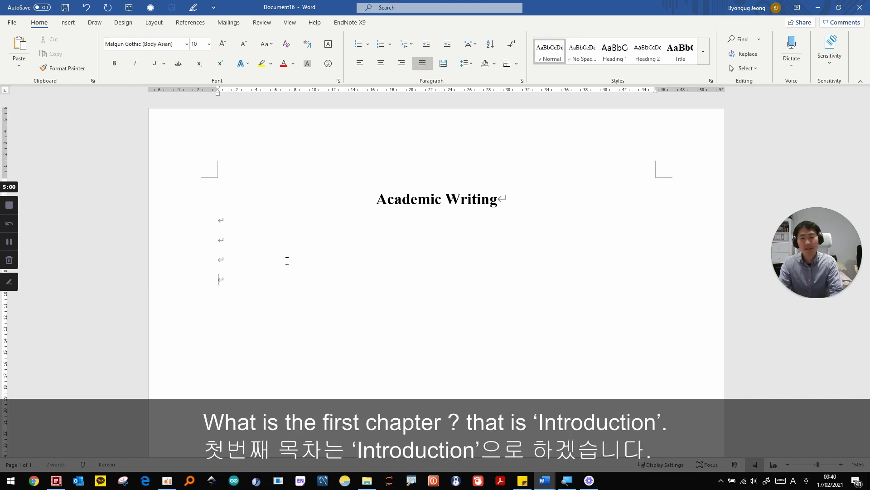
text(Introduction)
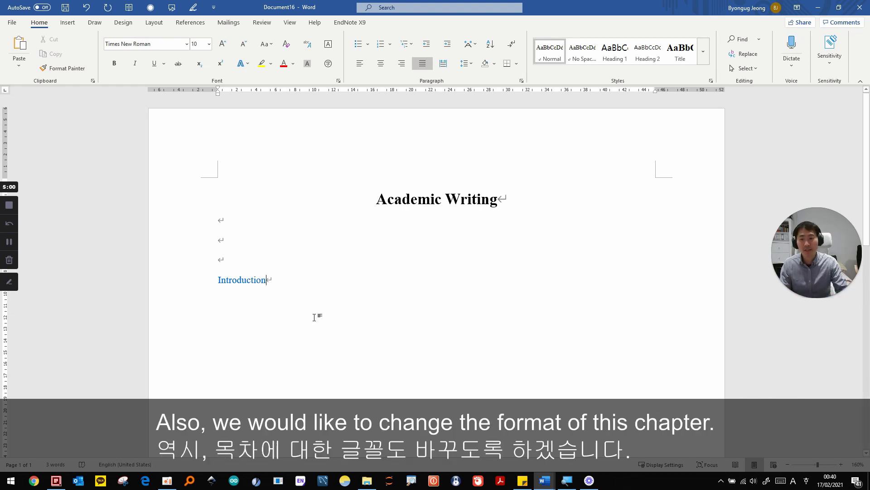
Step: Apply the Heading 1 style to the "Introduction" line
click(206, 283)
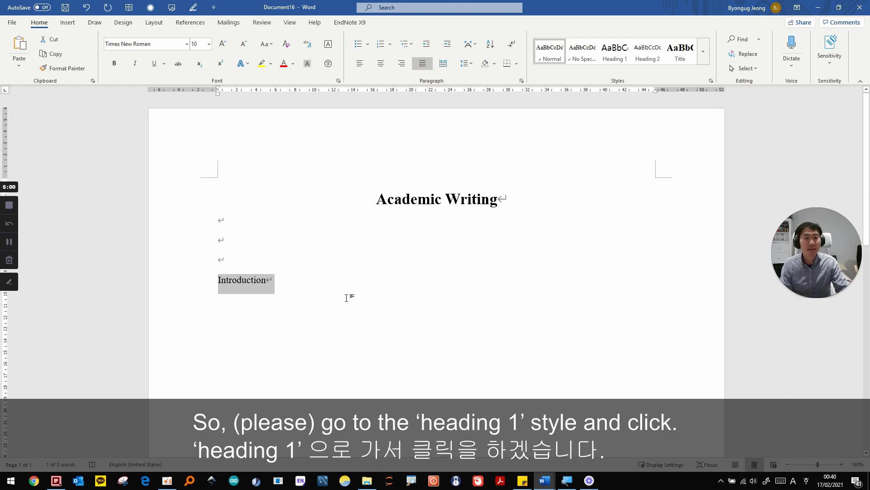
click(617, 52)
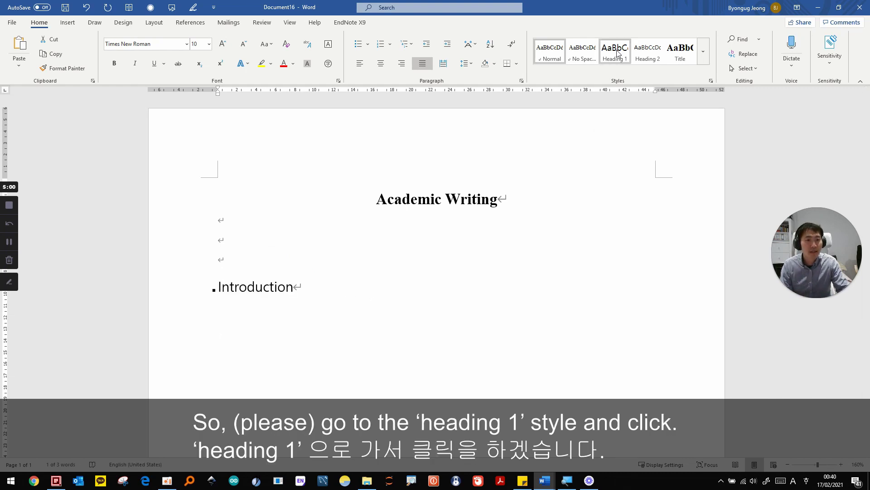
click(618, 54)
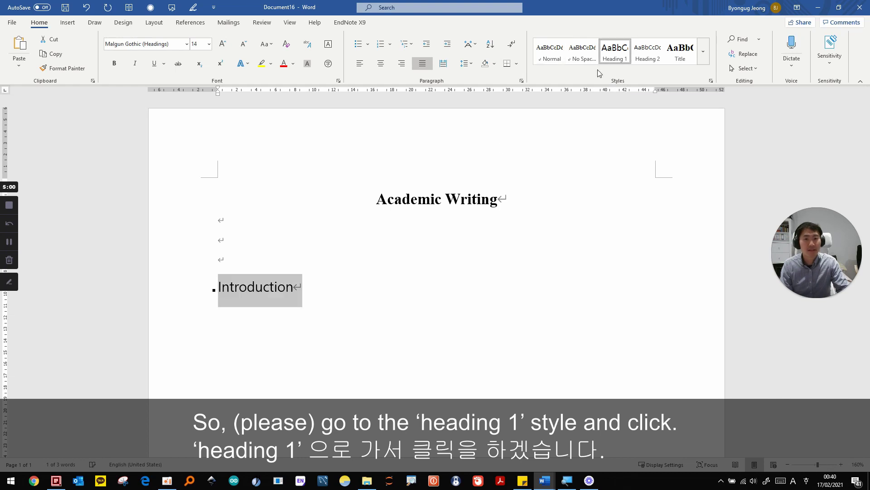
click(338, 293)
drag(338, 292, 219, 299)
click(416, 303)
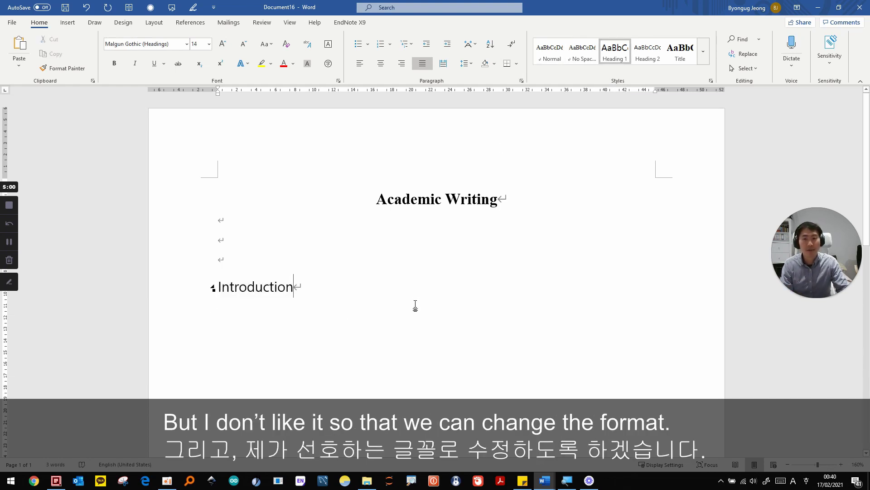
Step: Modify the Heading 1 style so its non-Asian text font is Times New Roman
right_click(613, 54)
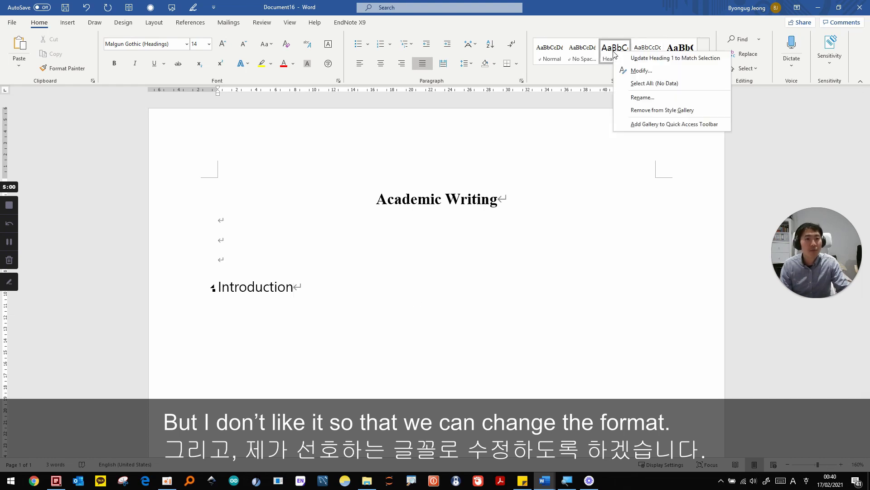
click(631, 73)
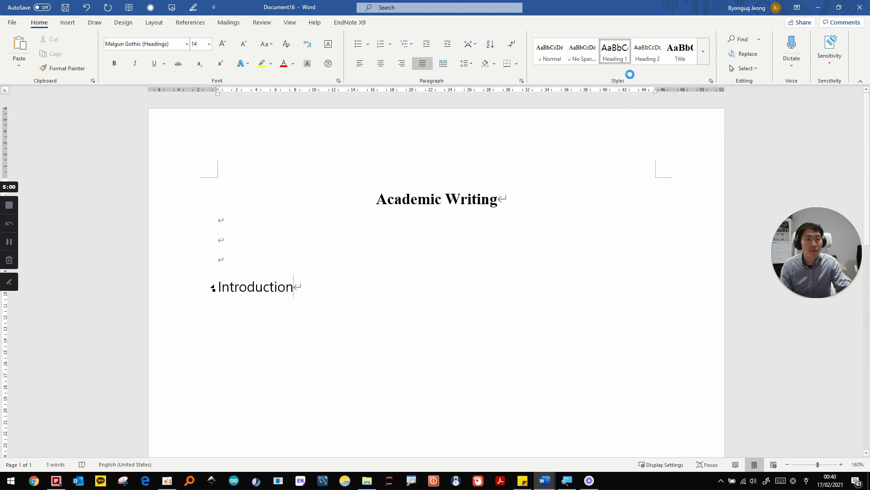
drag(441, 136, 424, 141)
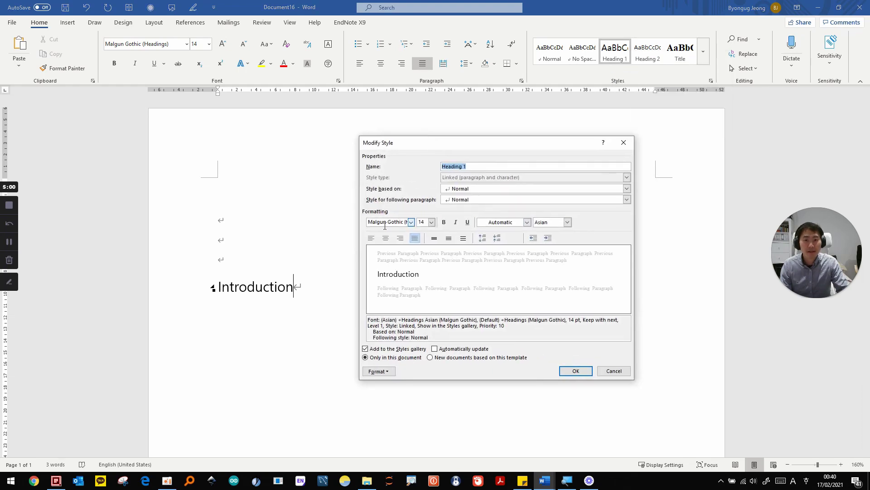
click(392, 372)
click(351, 382)
click(378, 185)
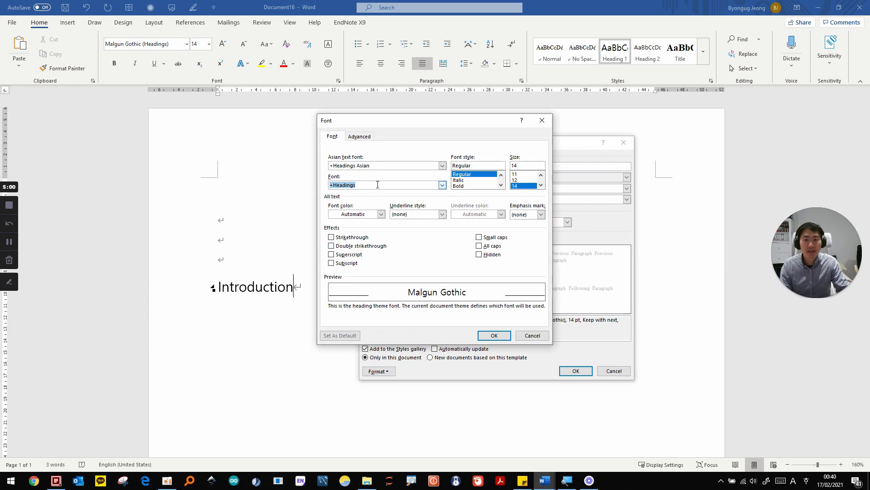
text(times )
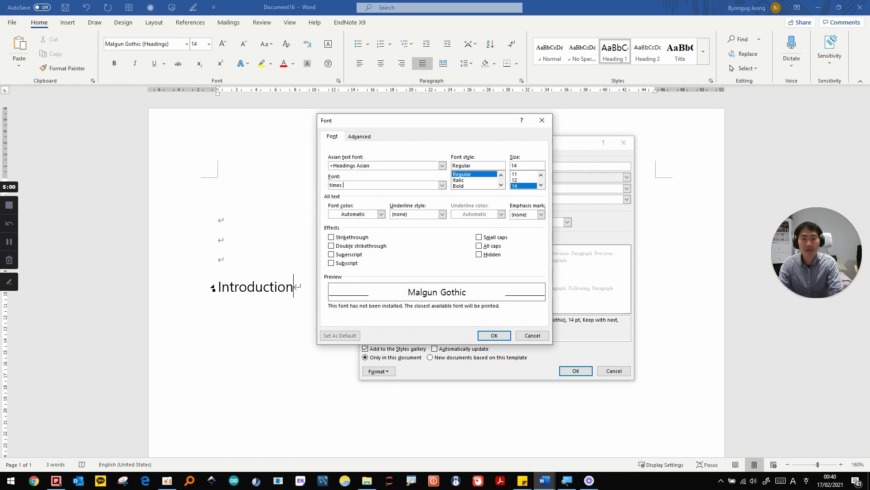
text(new roman)
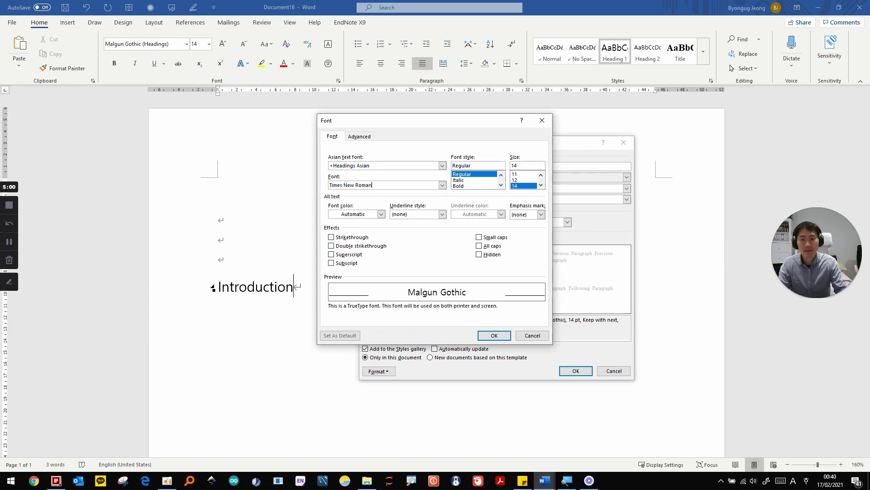
click(493, 336)
Step: Set the Heading 1 style's Asian font to Times New Roman, make the style bold and save the changes
click(389, 221)
text(Times New r)
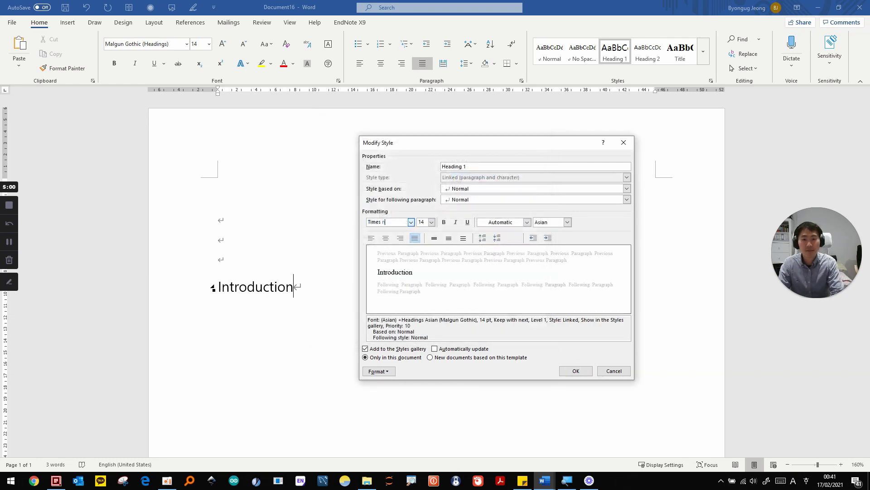
text(oman)
key(Return)
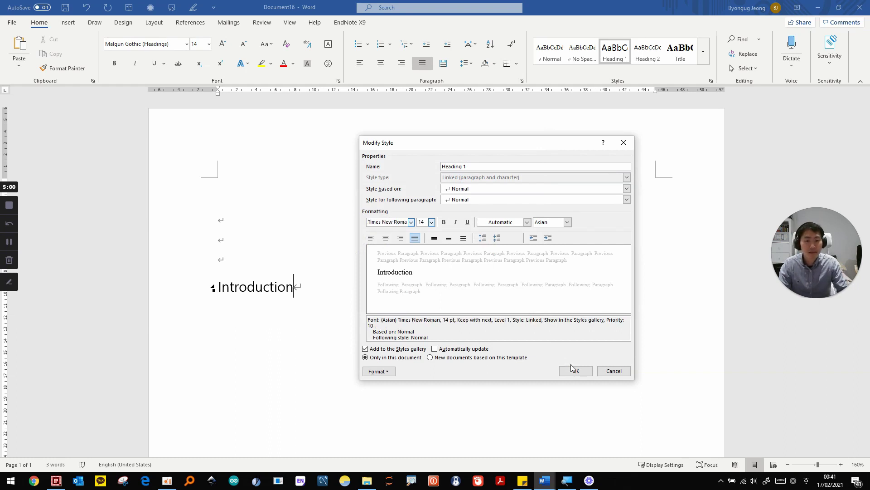
click(444, 223)
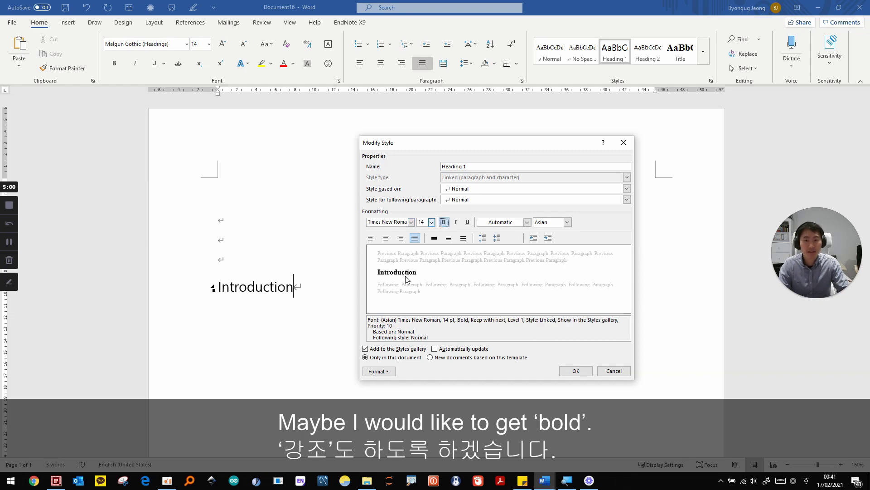
click(575, 371)
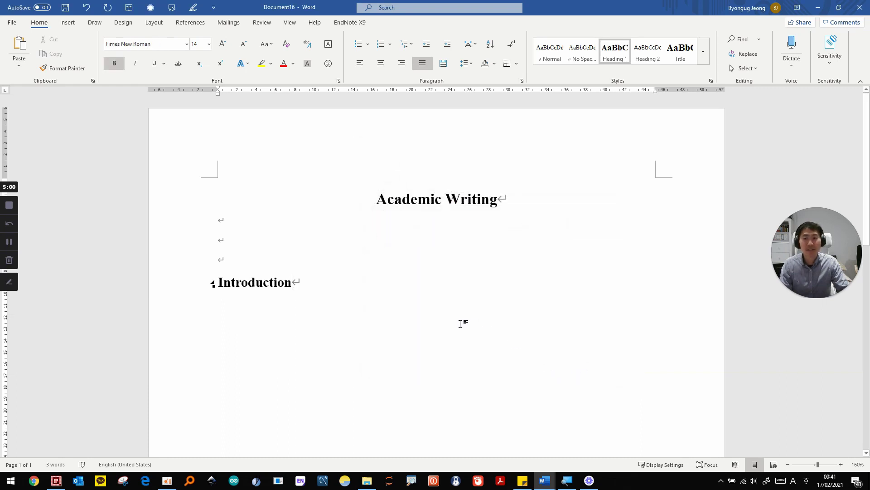
Step: Number the "Introduction" heading with the multilevel list linked to heading styles in the format 1, 1.1, 1.1.1
drag(317, 295, 174, 290)
click(318, 290)
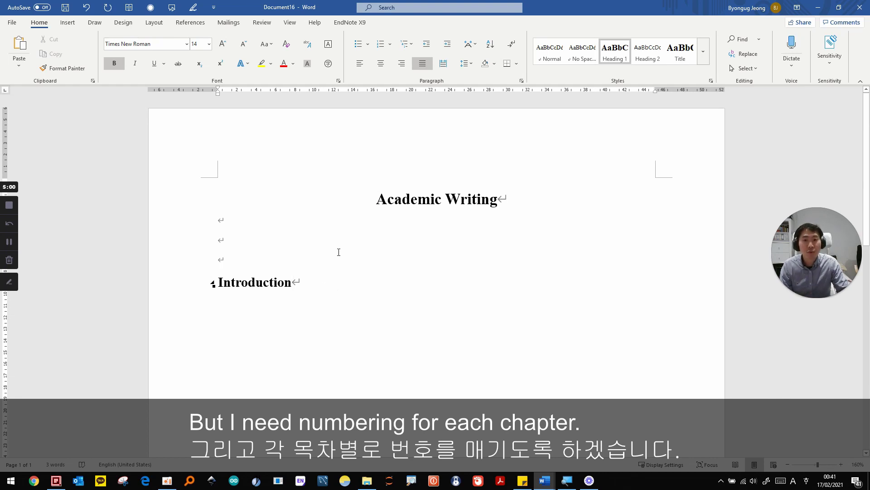
click(412, 43)
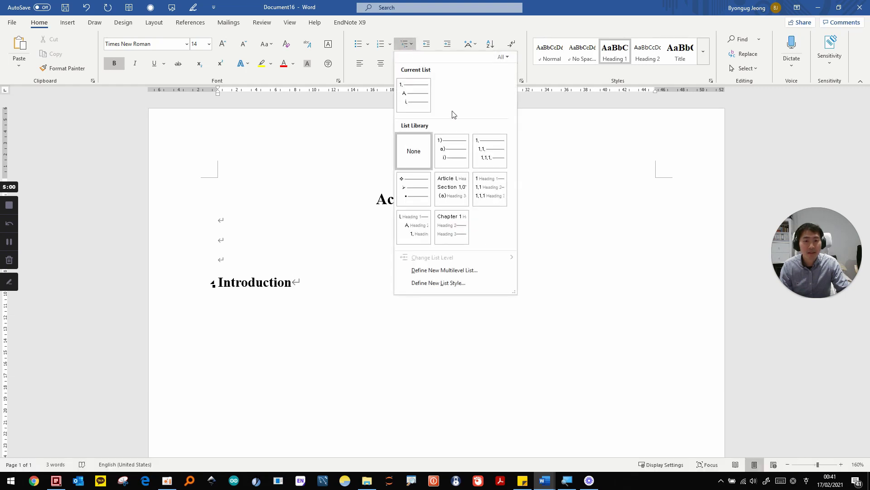
mouse_move(470, 167)
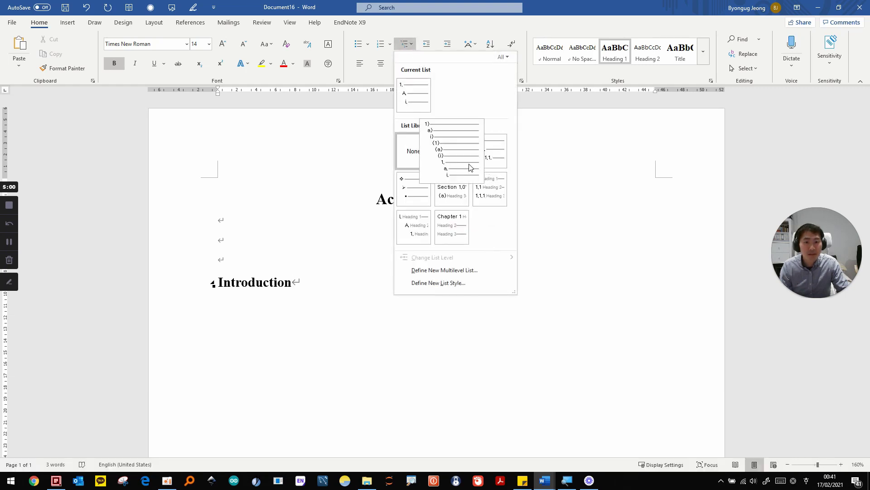
mouse_move(484, 184)
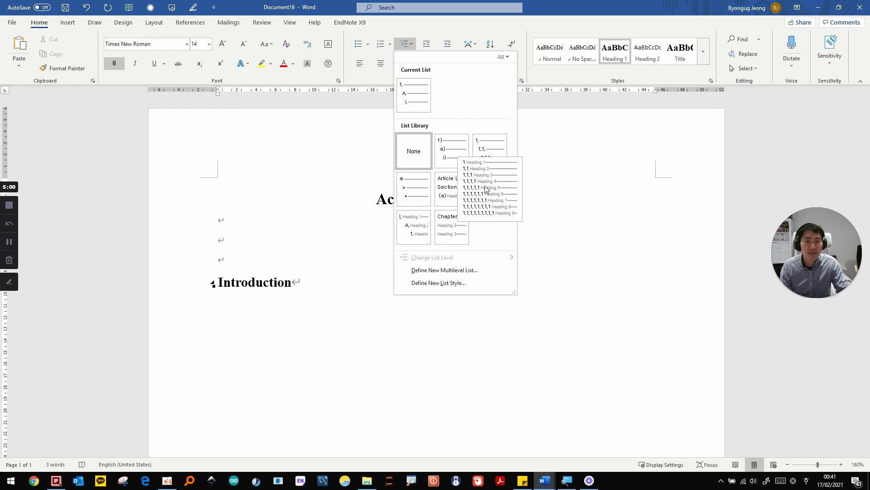
click(490, 198)
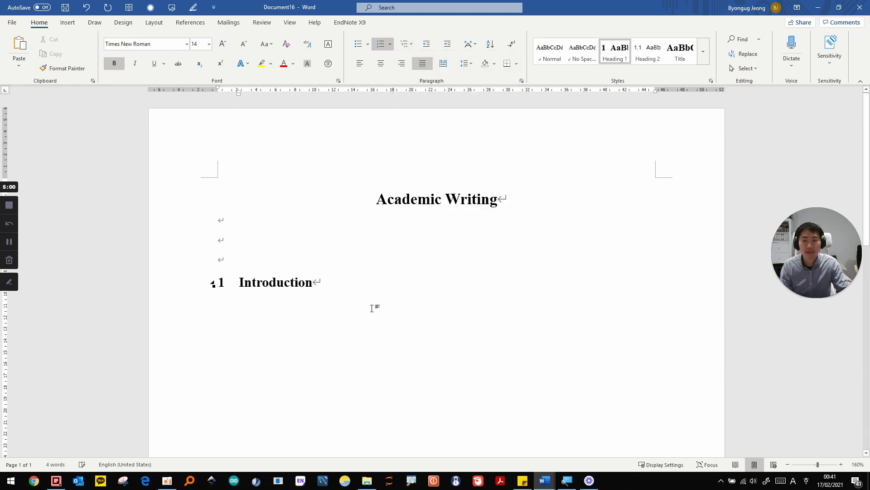
mouse_move(324, 288)
mouse_down()
mouse_move(227, 288)
mouse_move(328, 285)
mouse_up()
click(224, 288)
click(330, 283)
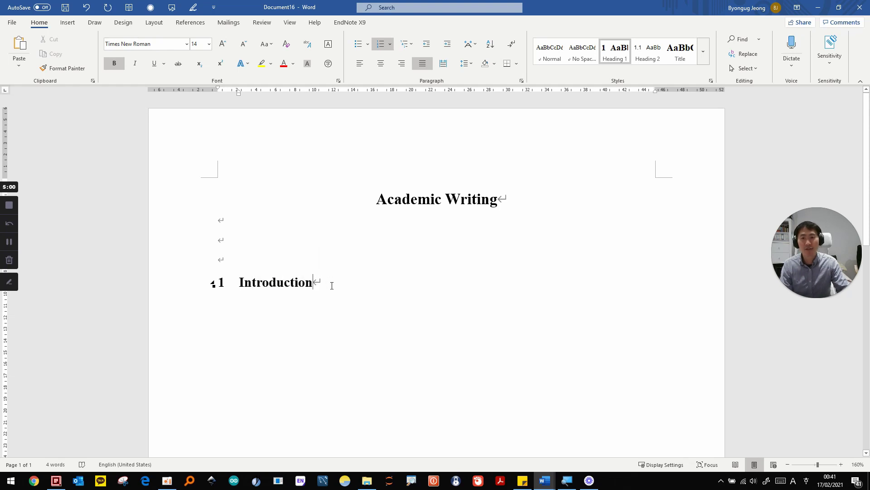
Step: Show the Navigation pane and jump to the "1 Introduction" heading
click(289, 22)
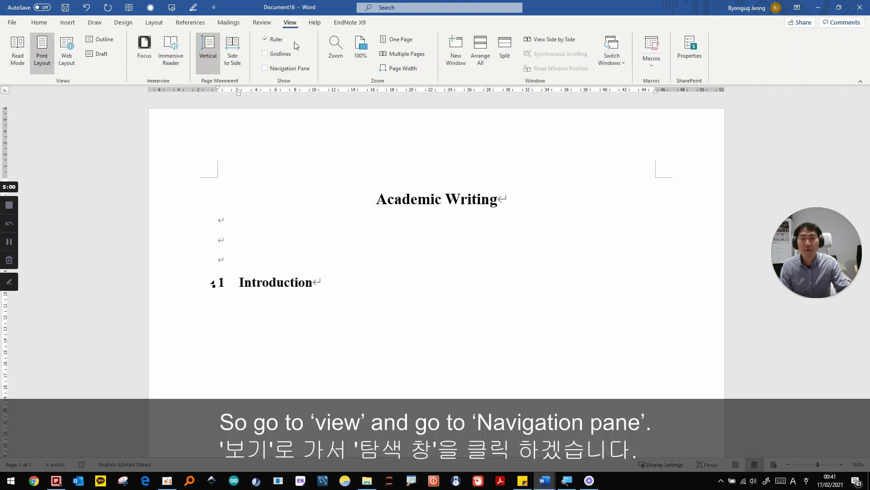
click(279, 71)
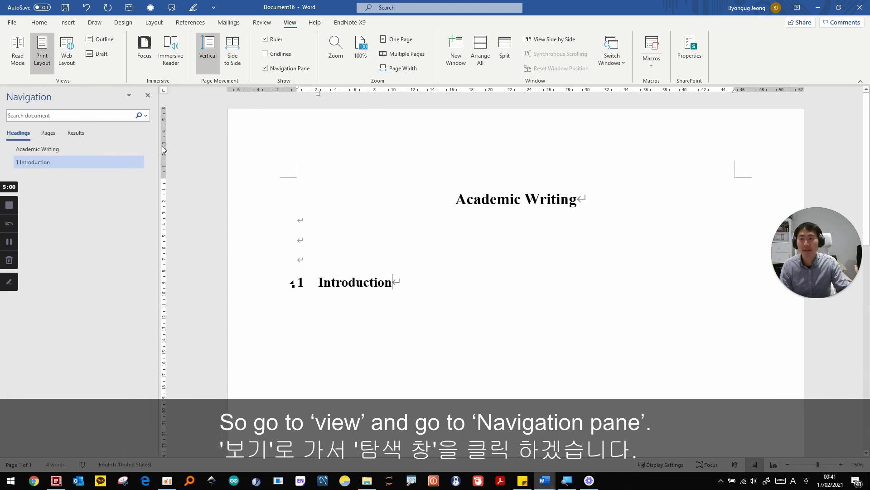
click(44, 162)
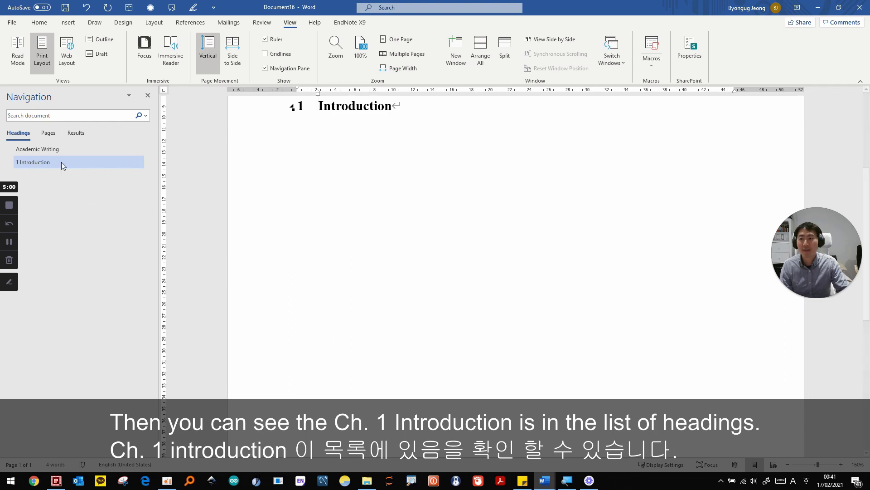
Step: Add the line "Background" below the "Introduction" heading, leaving one empty line between them
scroll(425, 196, up, 2)
key(End)
key(Return)
key(Return)
scroll(424, 197, up, 3)
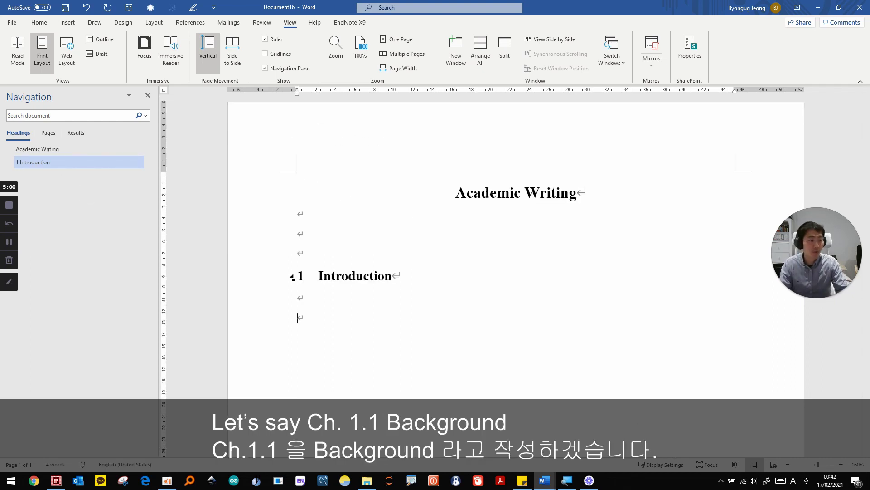
text(Ba)
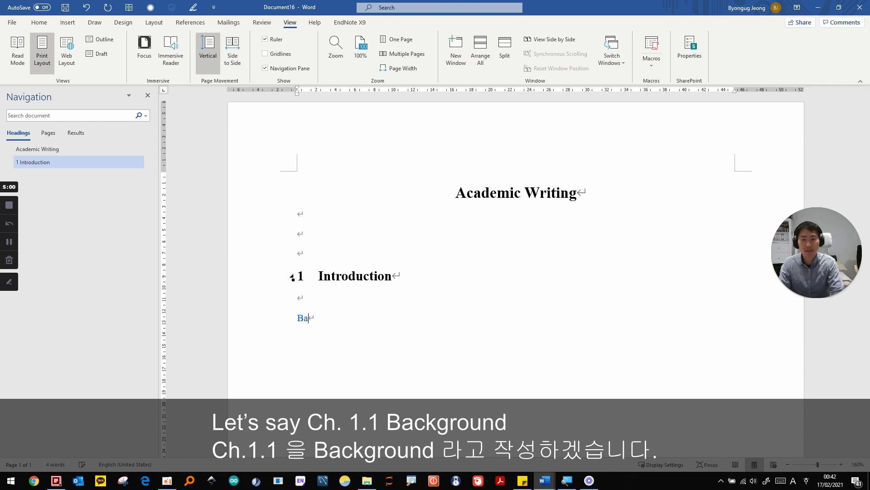
text(ckgrou)
key(BackSpace)
key(BackSpace)
text(round)
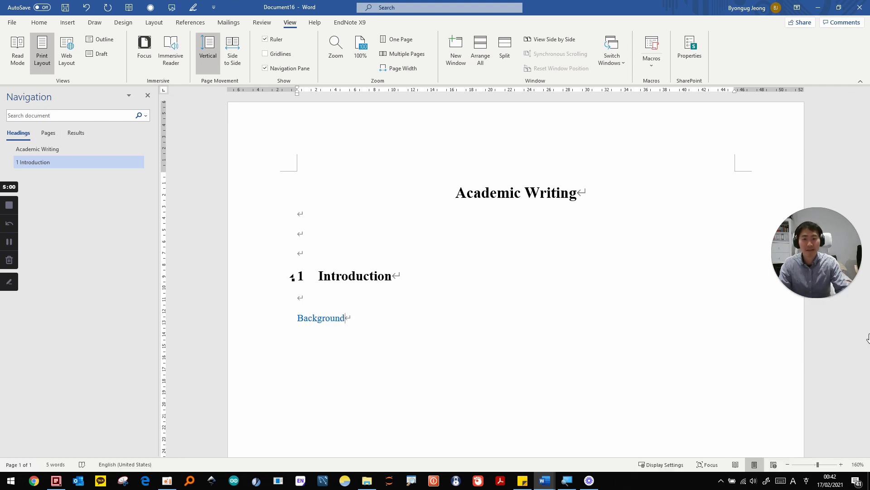
Step: Apply the Heading 2 style to the "Background" line
click(39, 24)
click(366, 319)
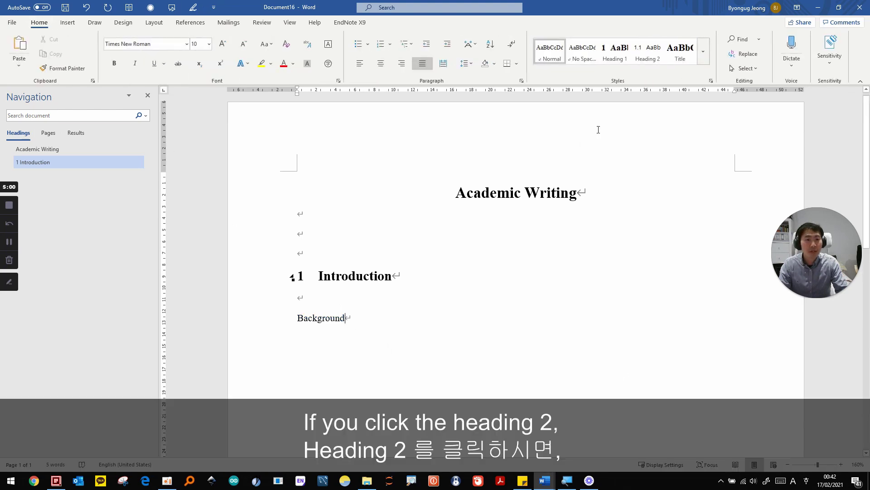
click(648, 53)
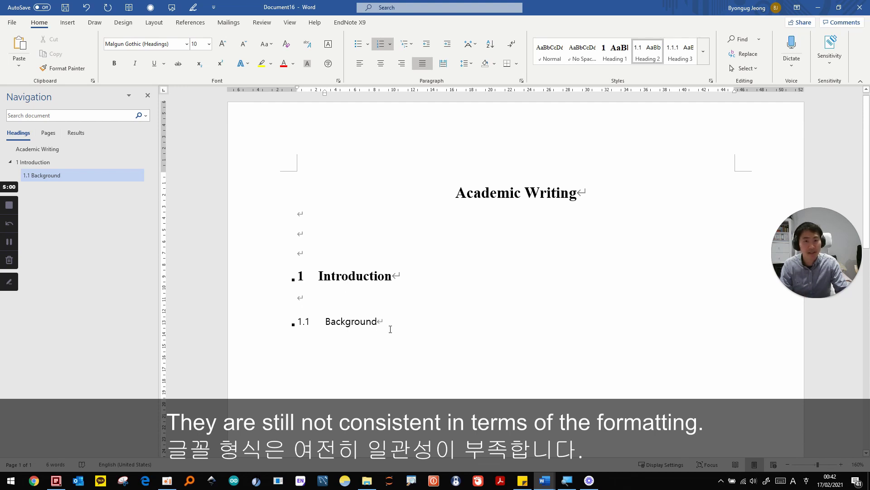
Step: Modify the Heading 2 style so its non-Asian text font is Times New Roman
right_click(648, 55)
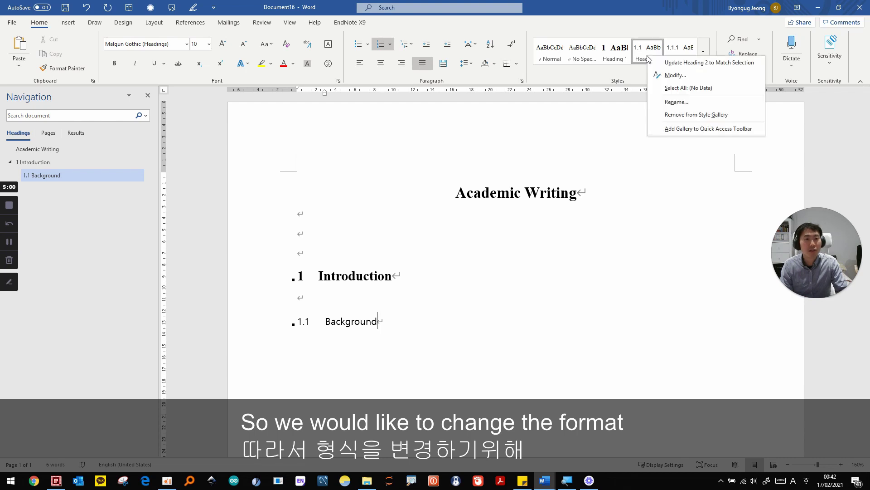
click(675, 75)
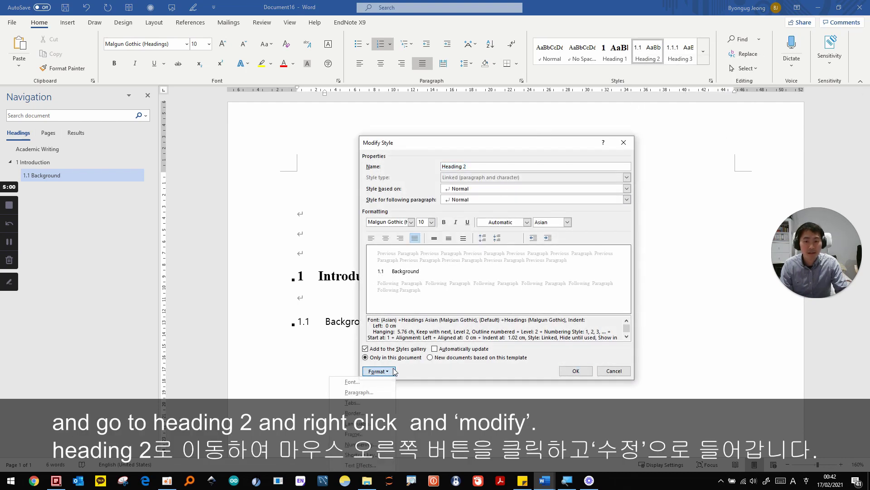
click(378, 372)
click(375, 382)
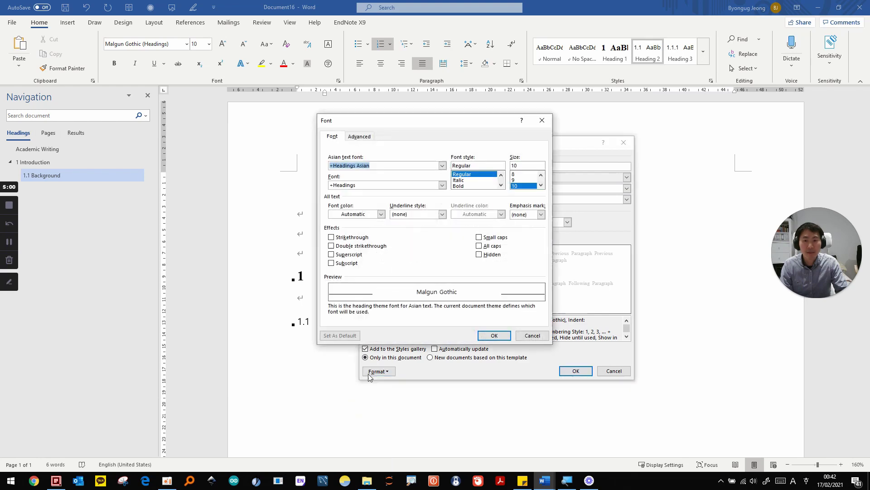
click(371, 187)
drag(330, 185, 370, 187)
text(ti)
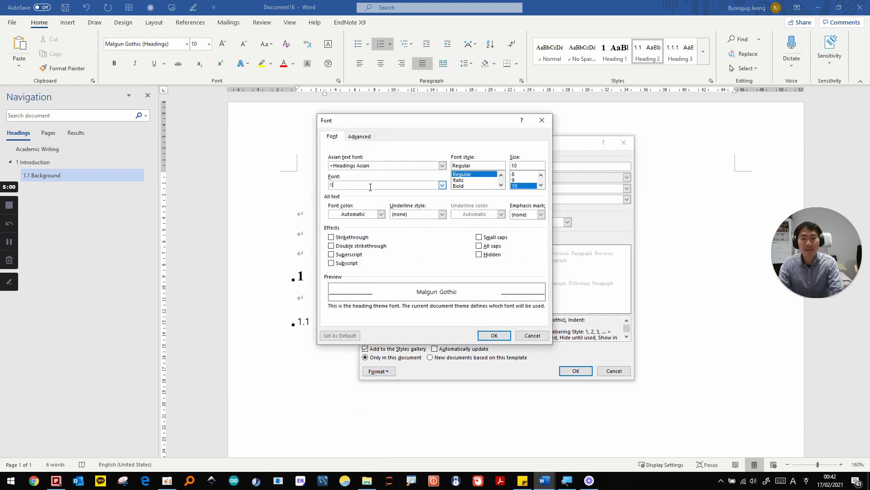
text(mes new roman)
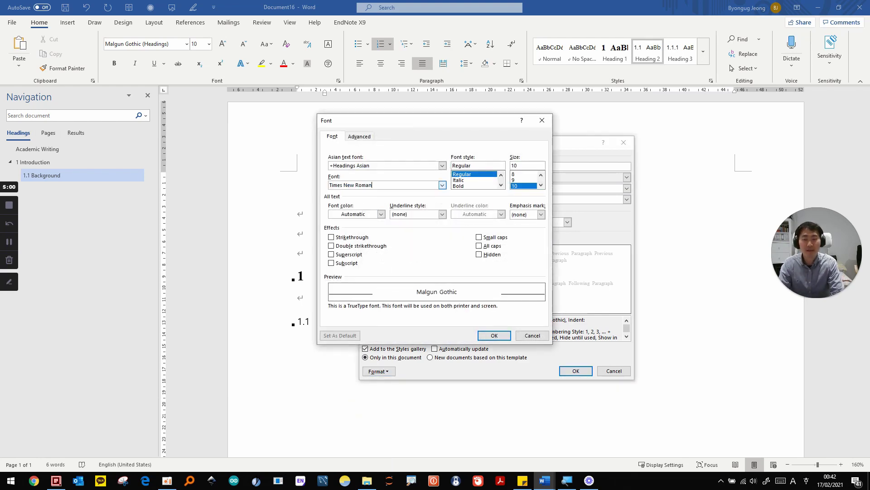
key(Return)
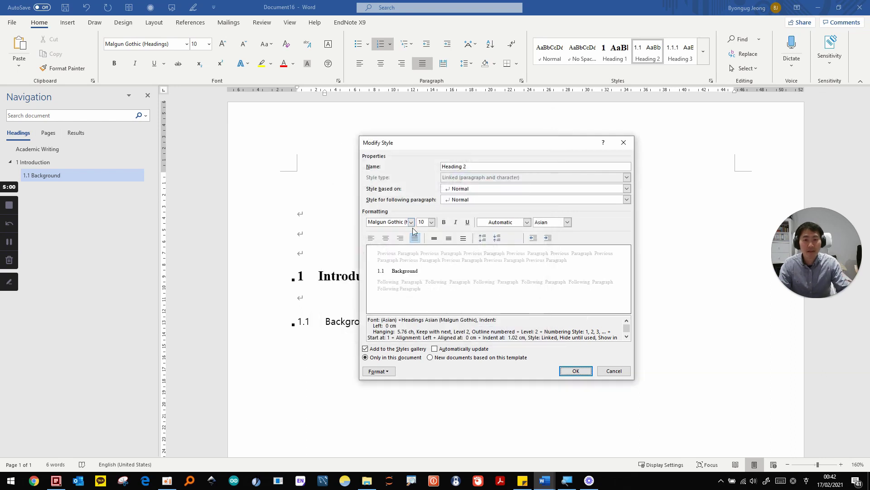
Step: Set the Heading 2 style's Asian font to Times New Roman as well and save the style changes
click(412, 223)
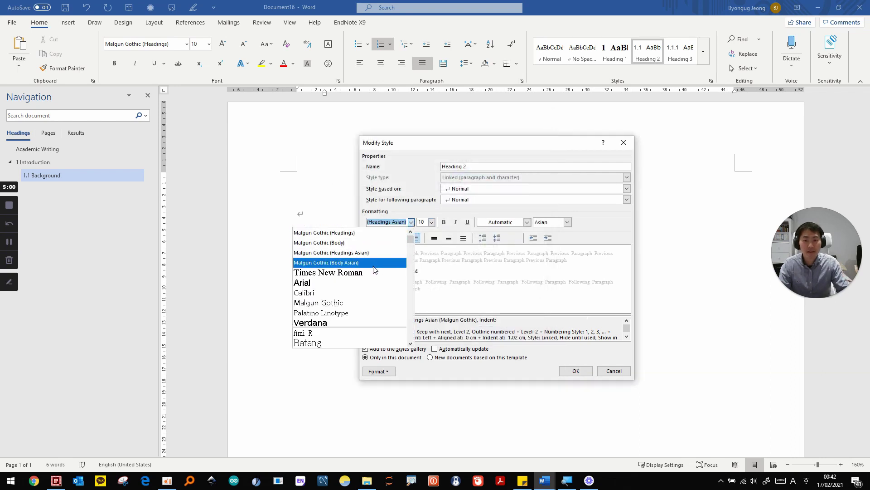
click(376, 272)
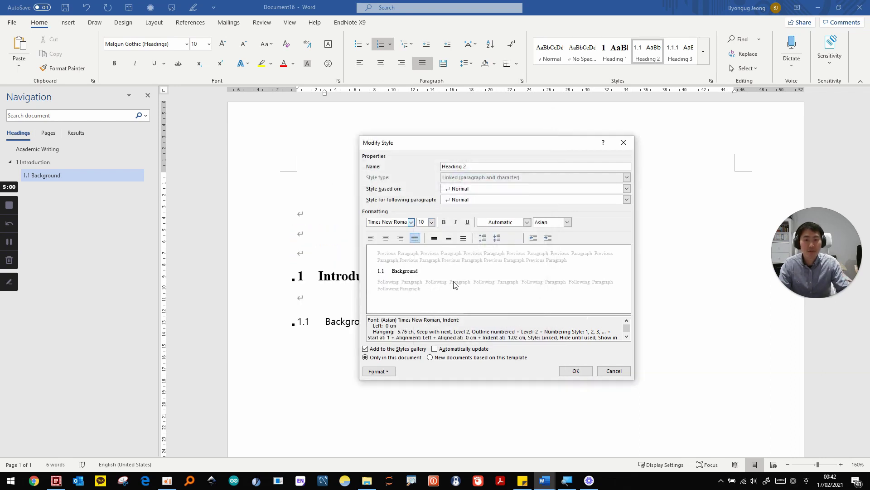
click(582, 372)
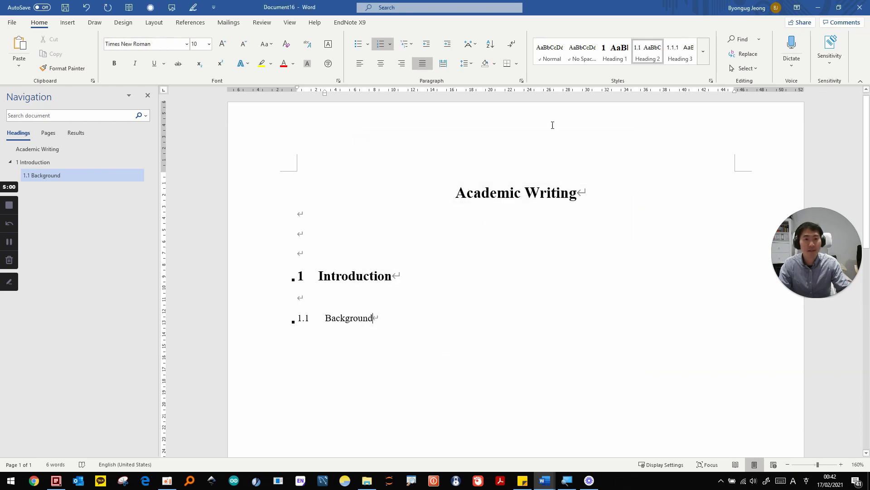
Step: Modify the Heading 2 style to use a font size of 13 pt
right_click(648, 54)
click(662, 72)
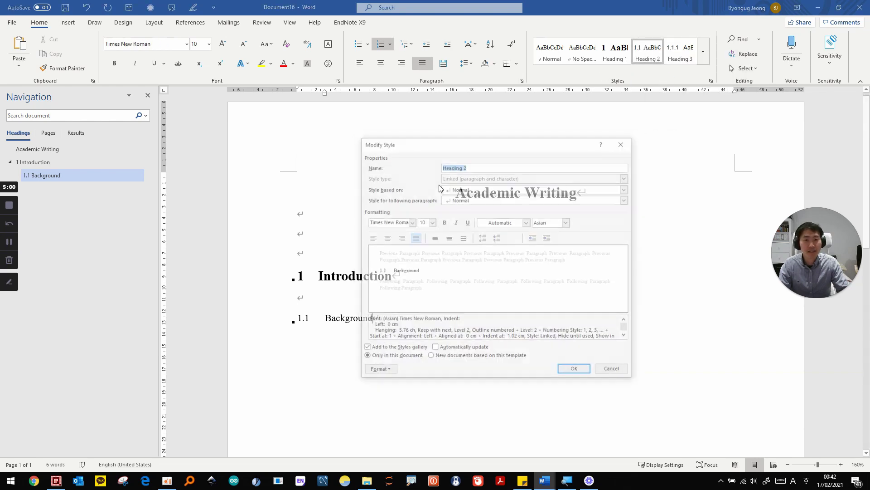
click(424, 222)
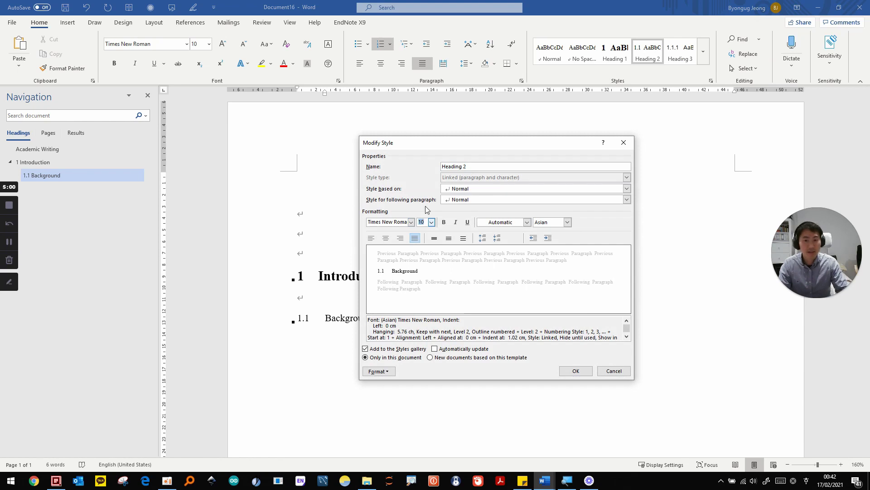
text(14)
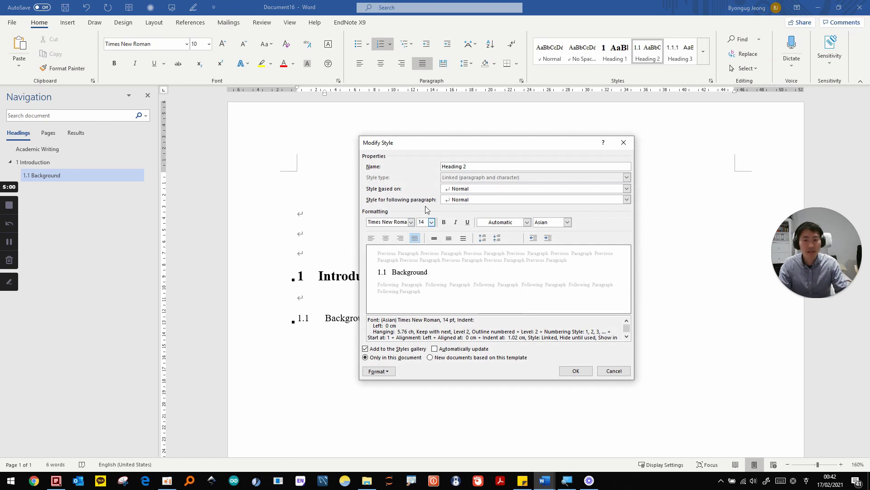
key(BackSpace)
text(3)
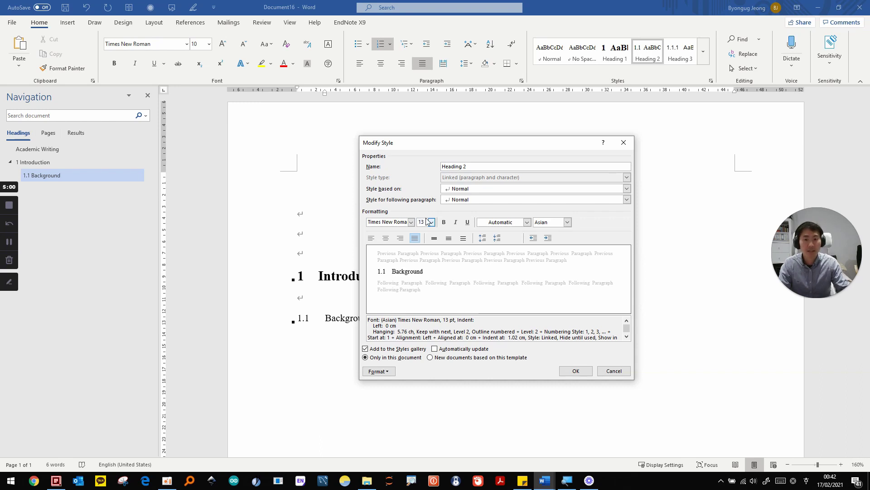
click(575, 372)
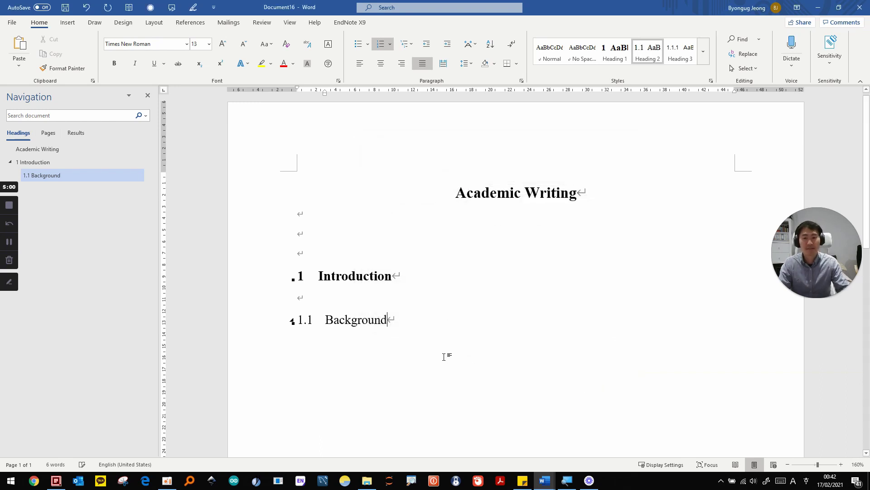
Step: Add a "Current issue" line below "Background", apply the Heading 2 style, and insert an extra blank line above it
key(Return)
key(Return)
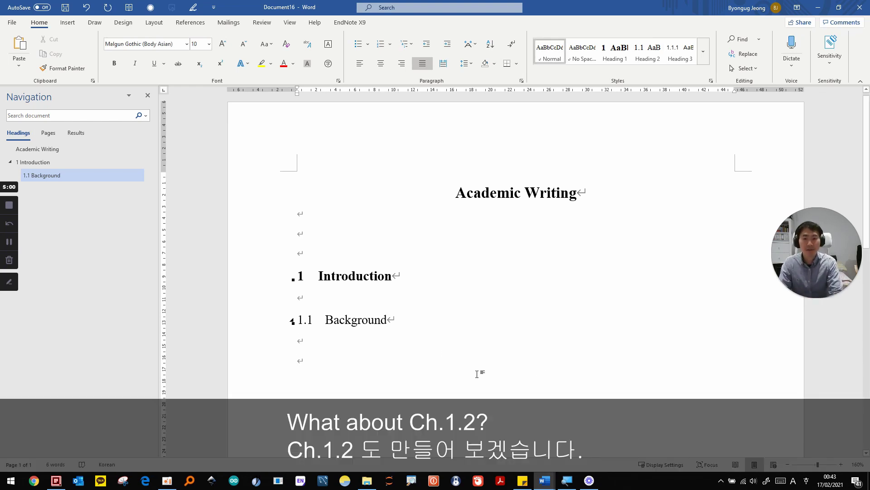
text(C)
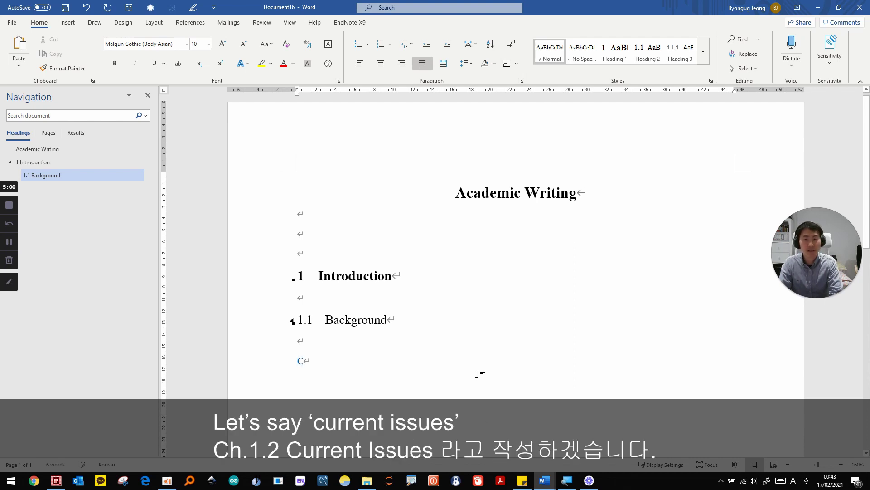
text(urren)
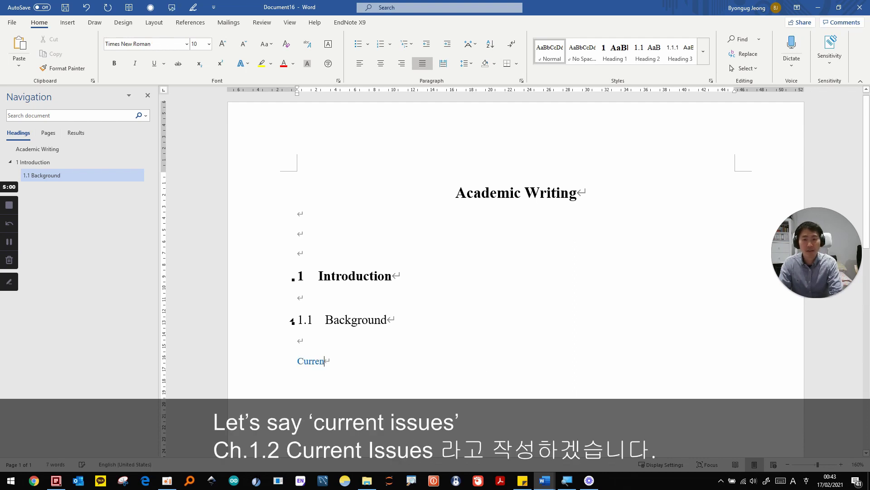
text(t issue)
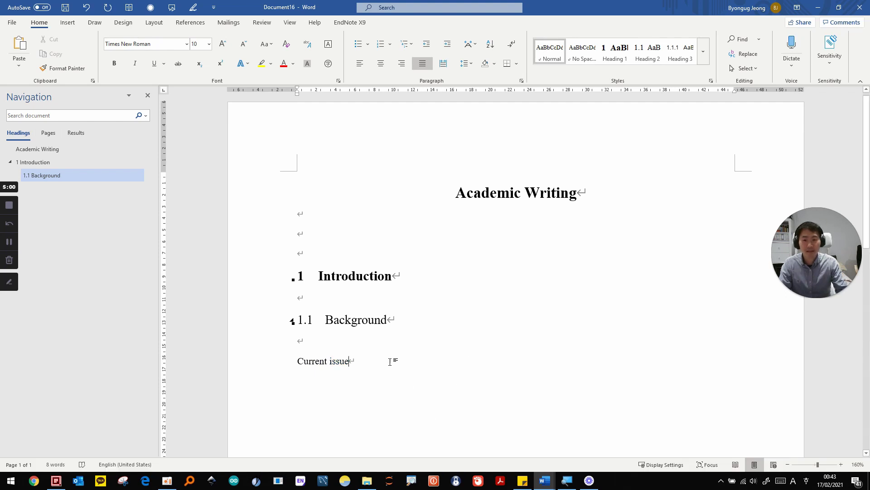
drag(394, 360, 287, 364)
click(647, 53)
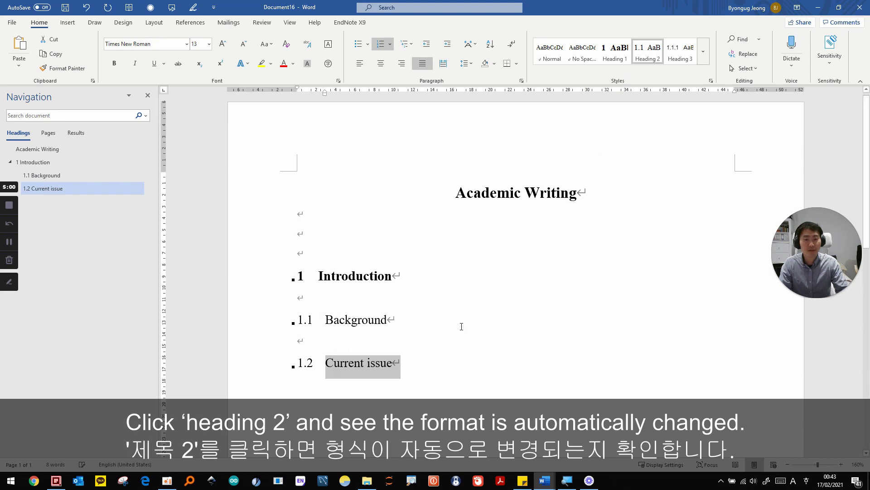
click(442, 340)
key(Return)
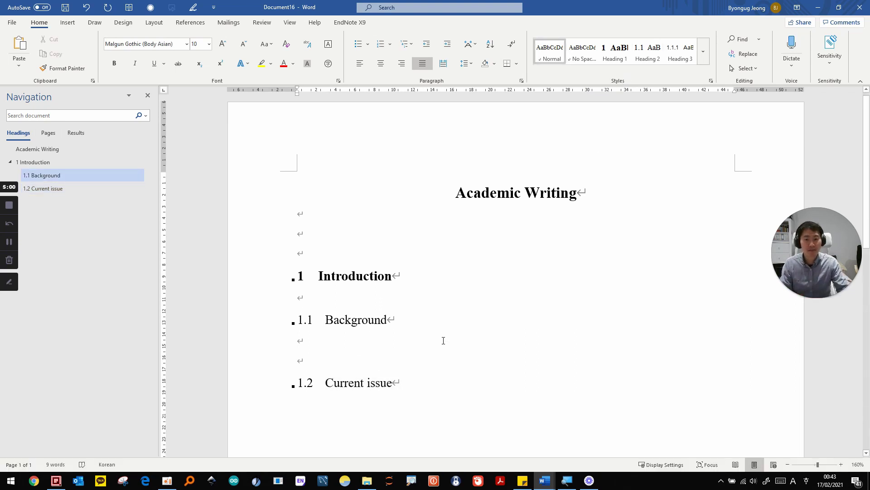
Step: Add "Contribution of this paper" below "Current issue" as a Heading 2 subsection, with an extra blank line above it
click(453, 381)
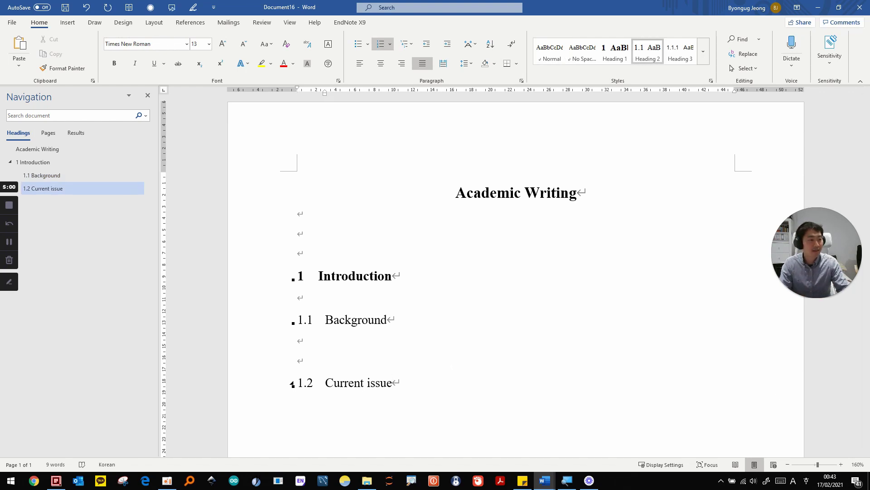
key(Return)
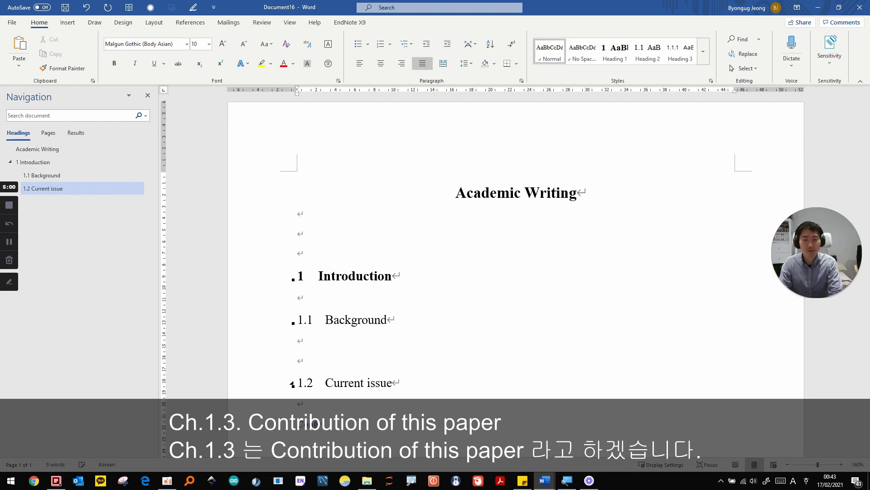
text(Contribution)
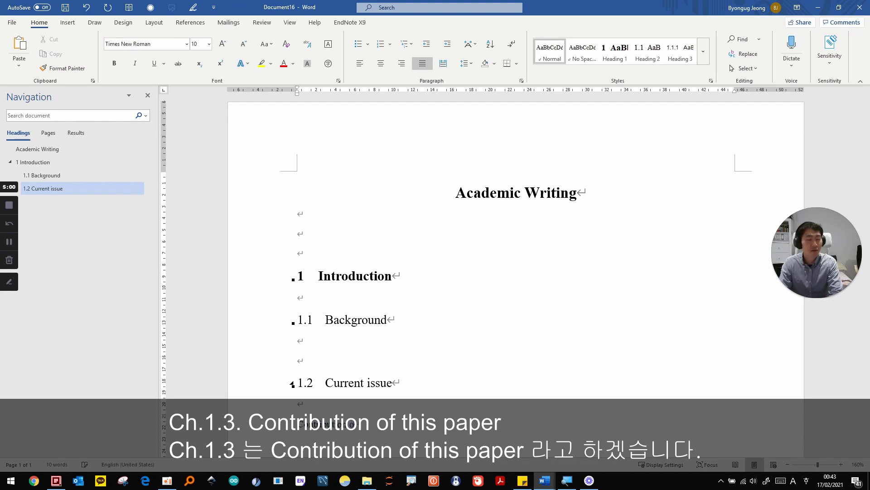
text( of this pap)
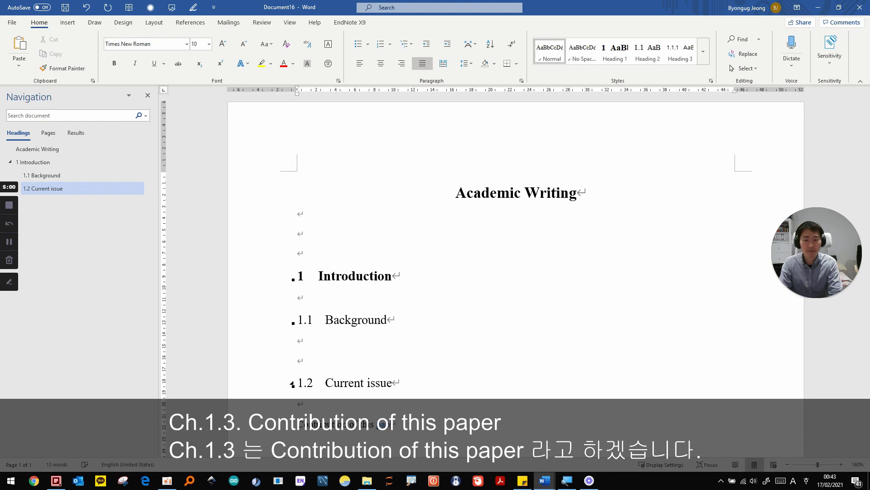
text(er)
scroll(519, 404, down, 3)
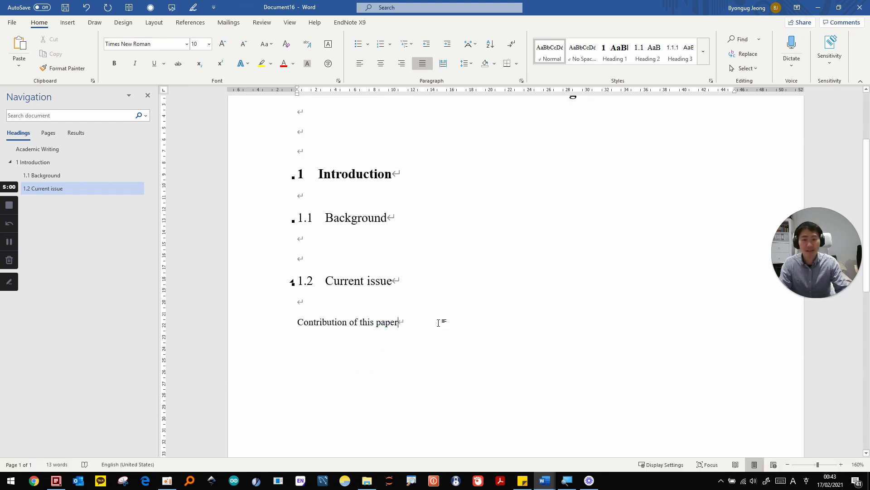
drag(443, 323, 272, 331)
click(652, 54)
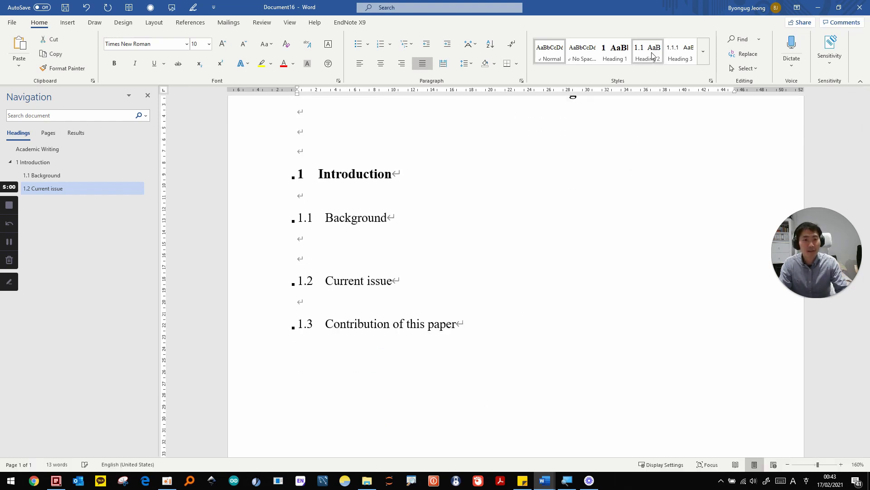
click(489, 292)
key(Return)
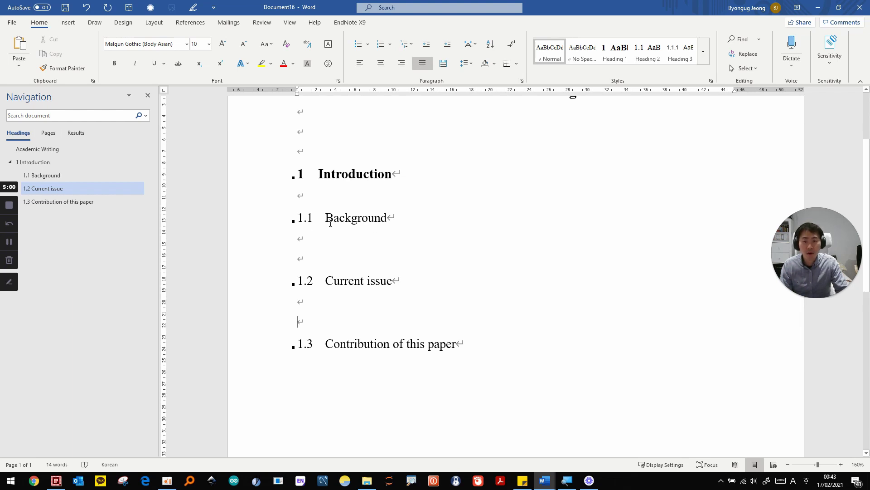
Step: Correct the 1.2 subsection heading to "Current issues" in the Heading 2 style
drag(331, 223, 394, 220)
drag(328, 284, 399, 284)
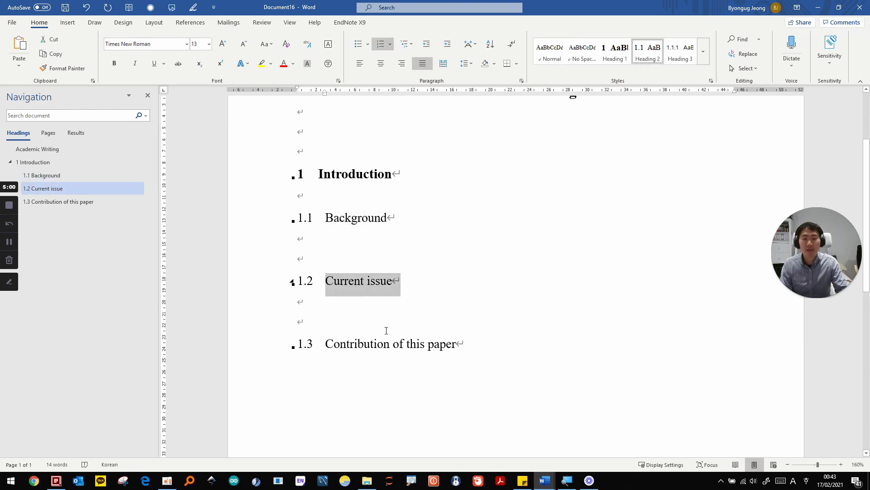
click(395, 281)
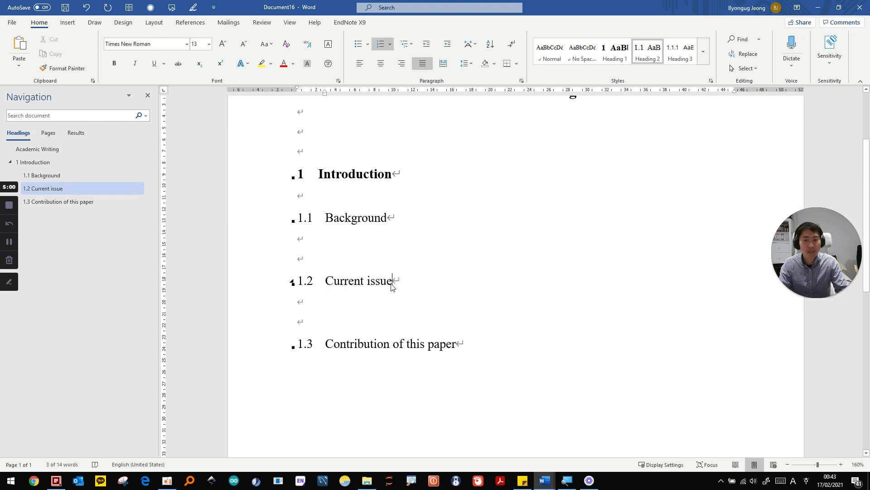
text(s)
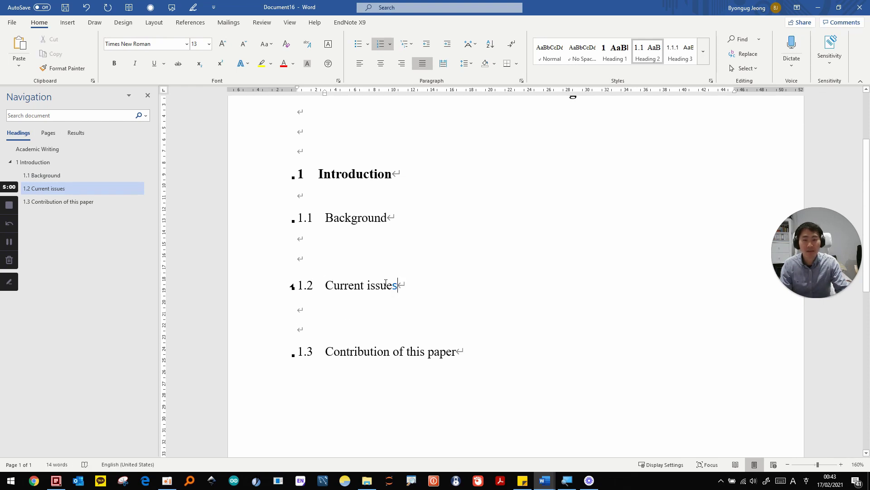
click(648, 53)
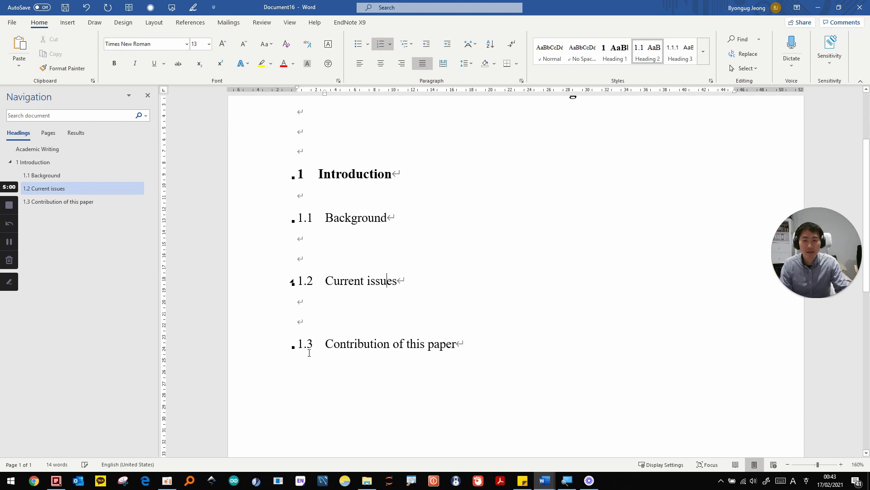
Step: Add a "Methodology" line a few lines below "Contribution of this paper" and apply the Heading 1 style to it
drag(361, 346, 448, 381)
click(449, 386)
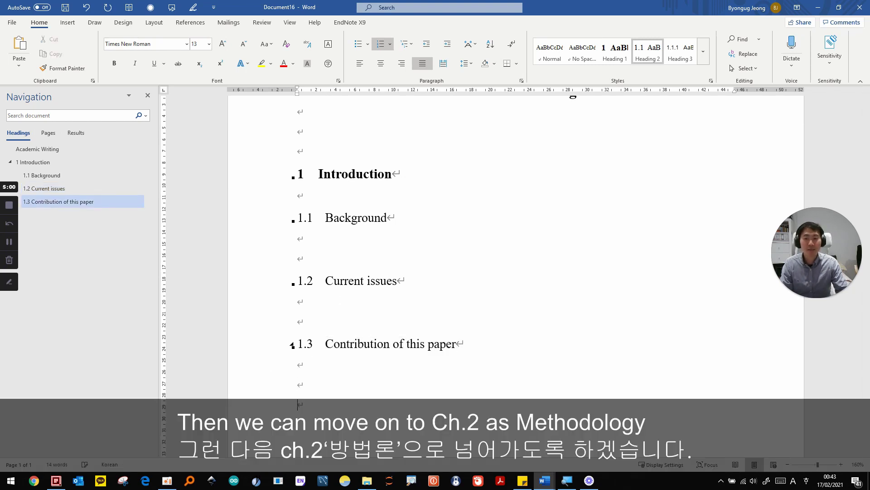
key(Return)
key(Return)
key(Return)
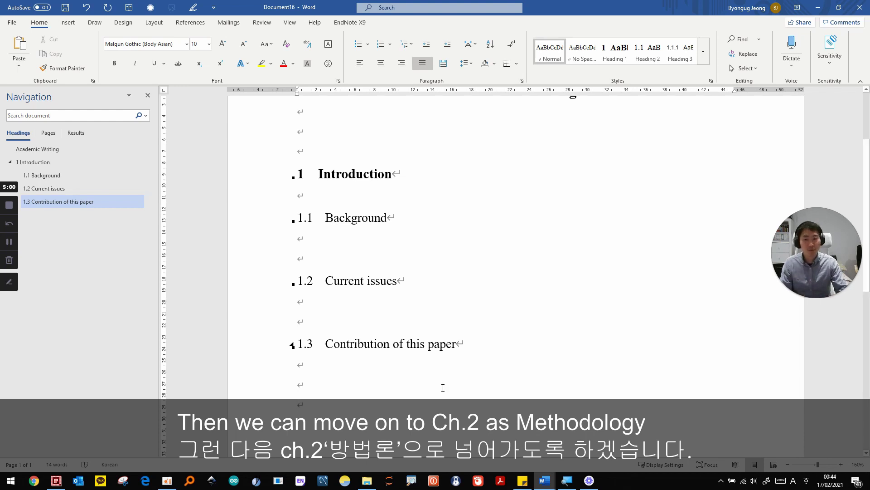
text(Methodo)
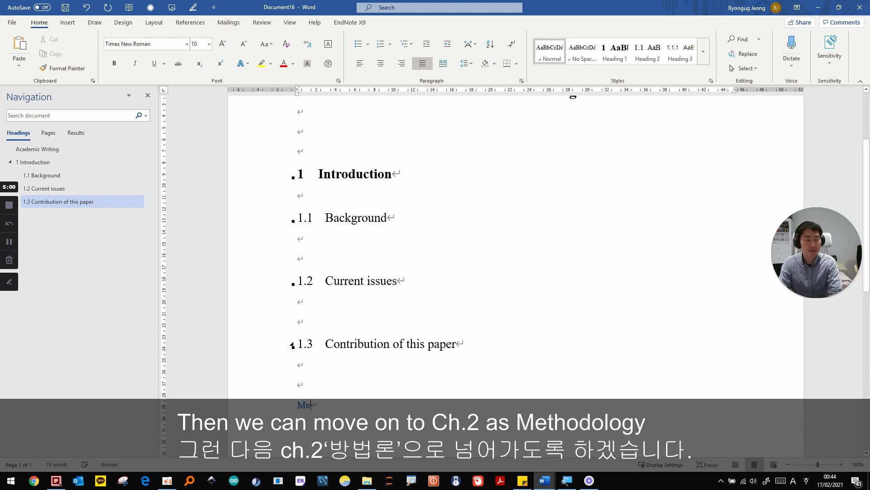
text(ogy)
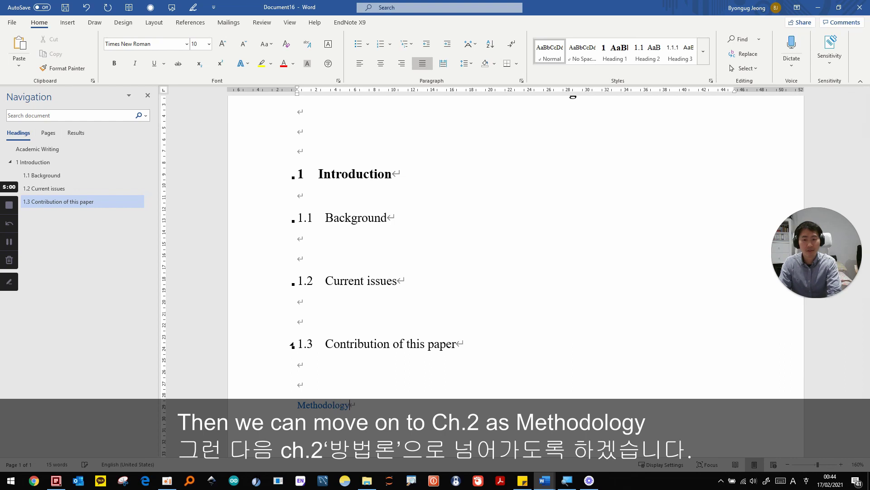
drag(383, 410, 297, 405)
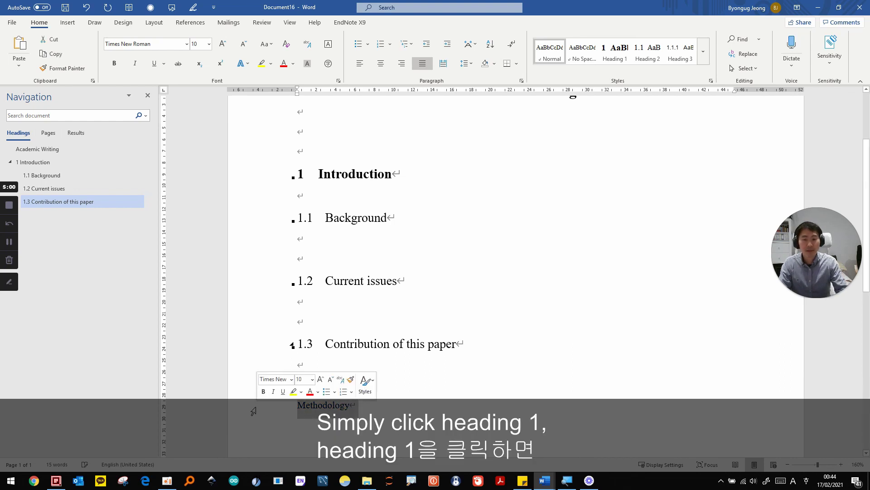
click(615, 51)
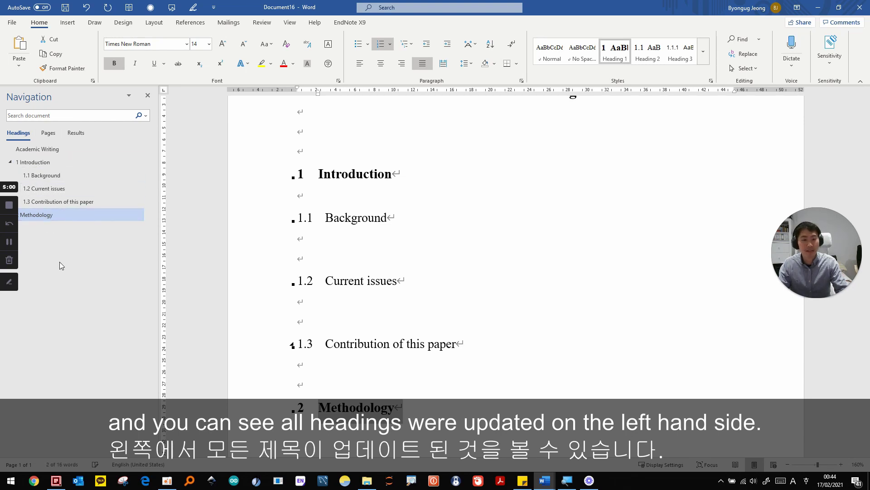
Step: Enter the lines "Step 1", "Step 2", "Step 3" and "Step 4" below "Methodology", separated by blank lines
scroll(351, 350, down, 2)
click(351, 350)
key(Return)
key(Return)
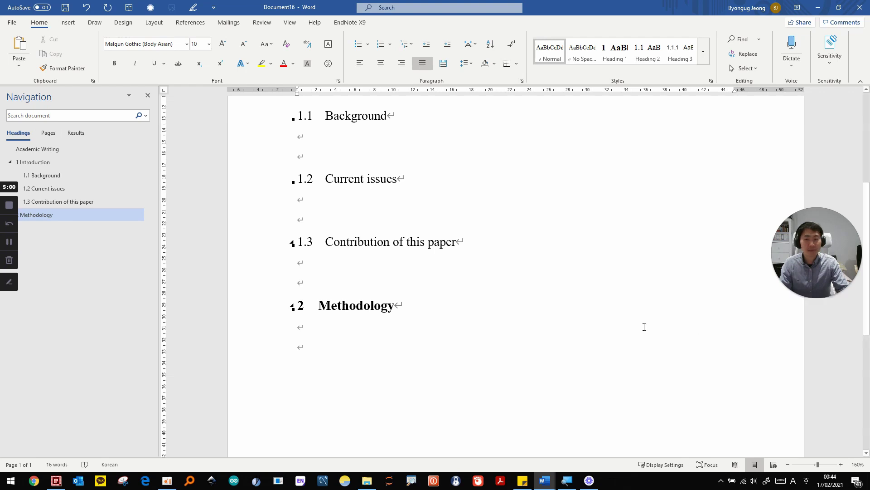
text(Step 1)
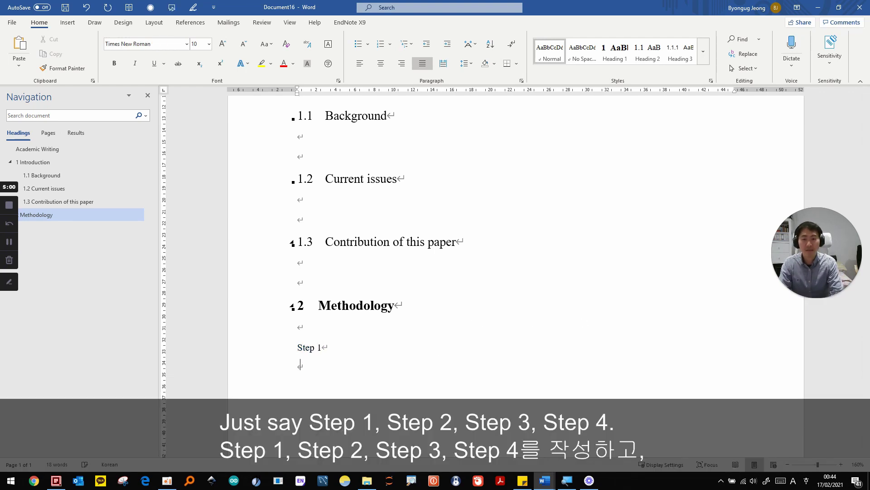
key(Return)
text(Step 2)
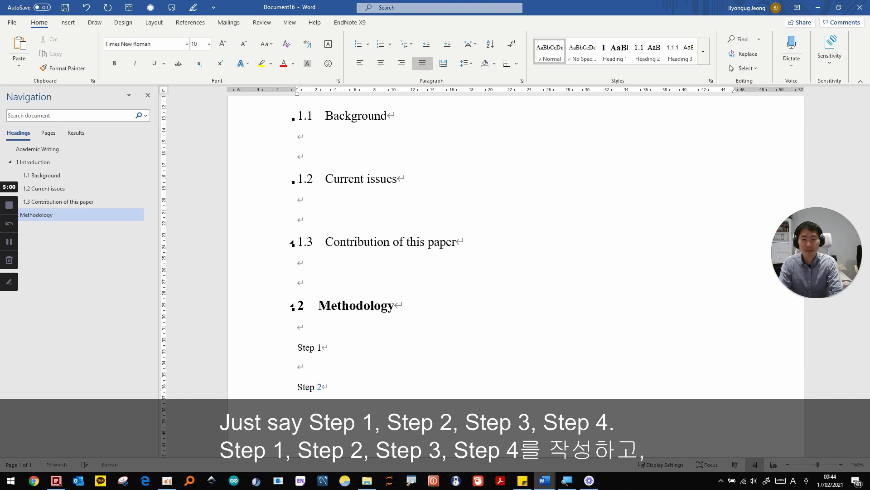
key(Return)
text(Step)
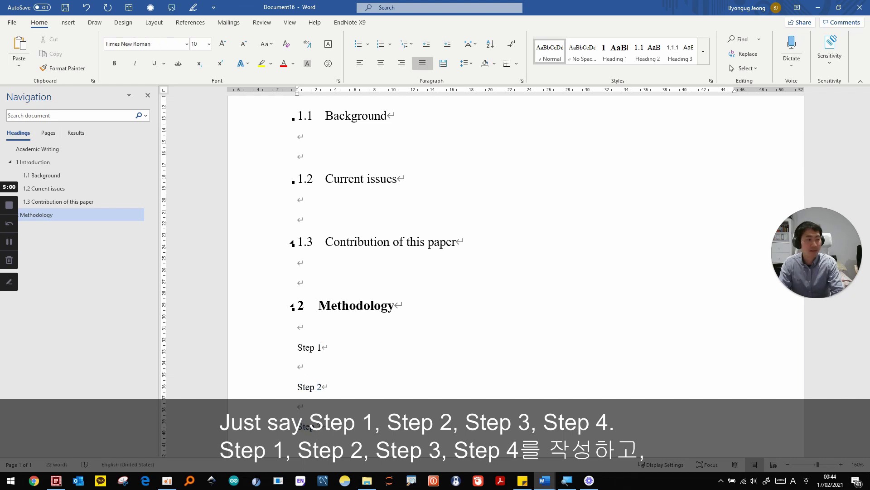
key(Return)
key(Return)
text(Step 4)
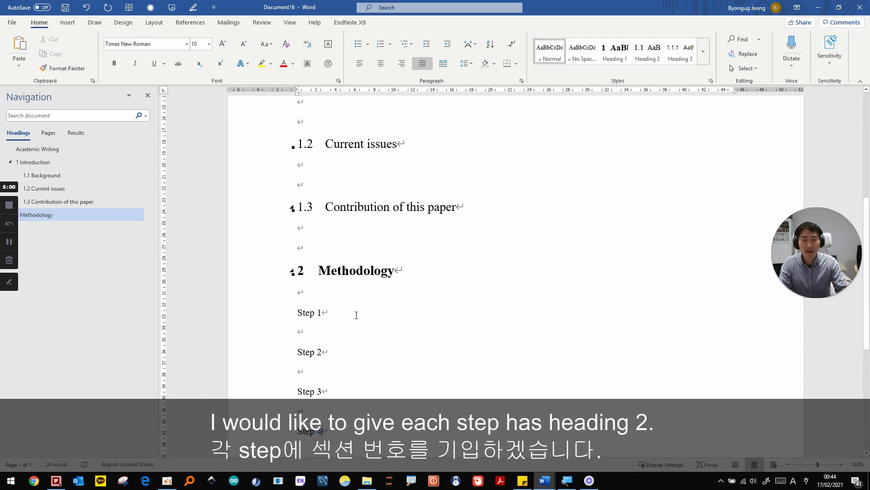
Step: Apply the Heading 2 style to each of the "Step 1" to "Step 4" lines under "Methodology"
triple_click(320, 312)
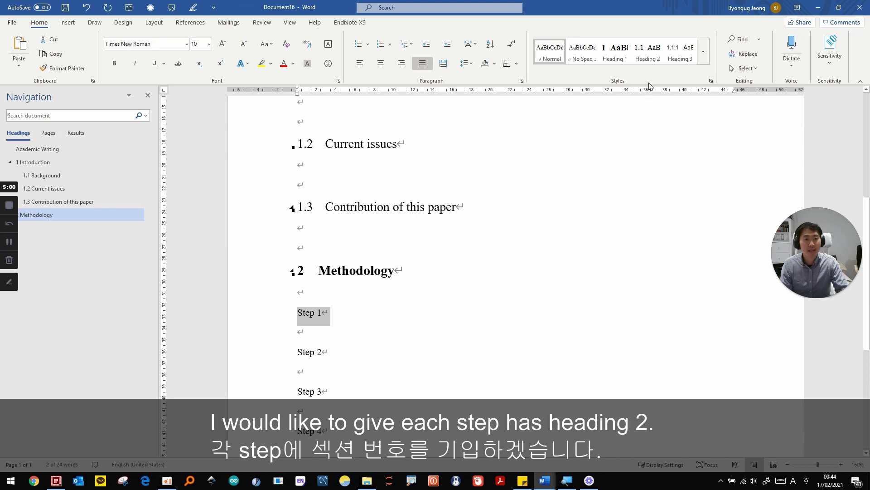
click(648, 51)
triple_click(338, 360)
click(648, 51)
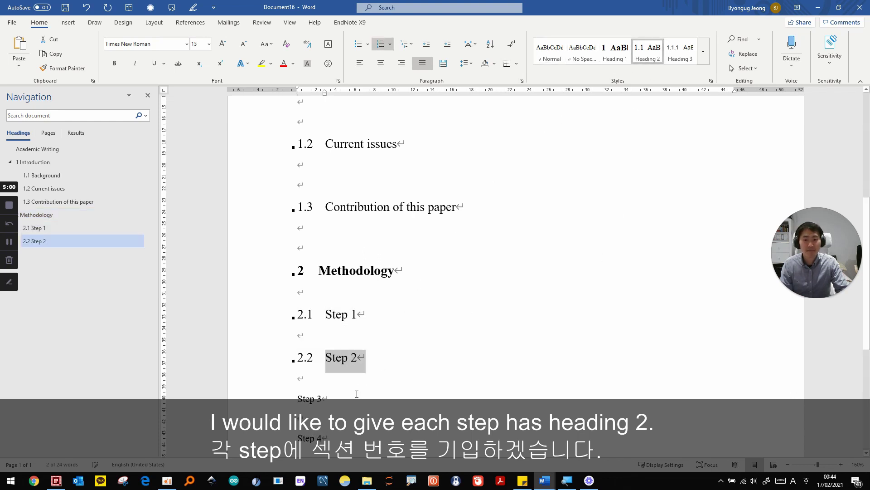
triple_click(317, 399)
click(648, 50)
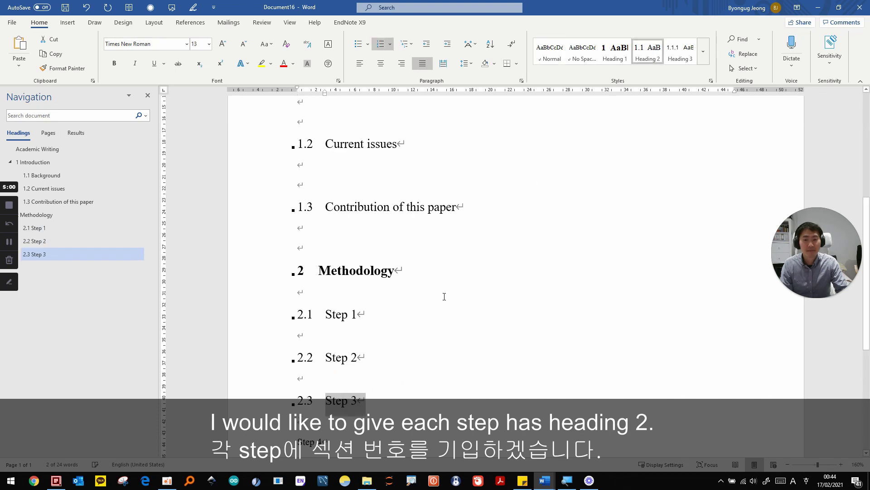
scroll(460, 274, down, 2)
triple_click(312, 374)
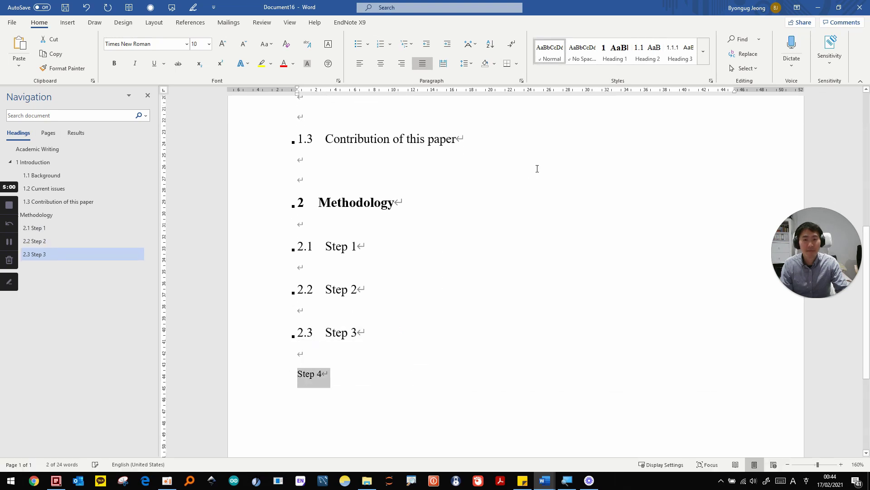
click(648, 51)
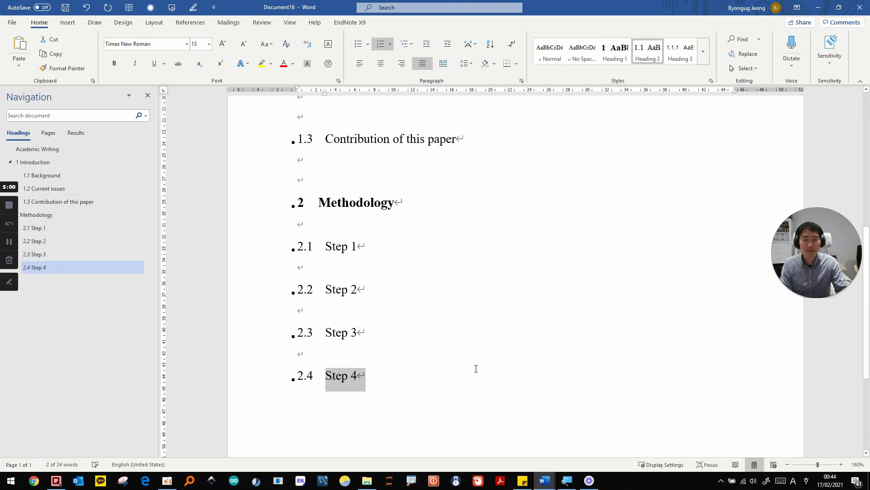
Step: Add the line "Results (or Case studies)" two lines below "Step 4" and apply the Heading 1 style to it
scroll(454, 376, down, 1)
click(423, 351)
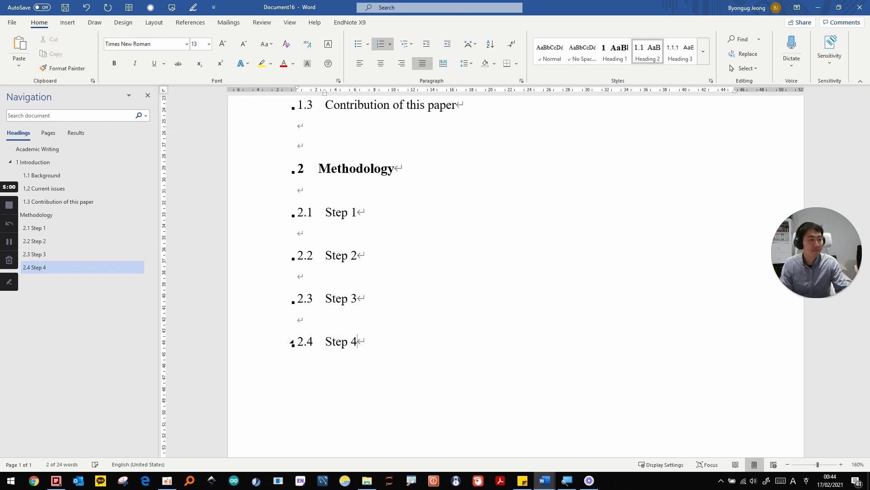
key(Return)
key(Return)
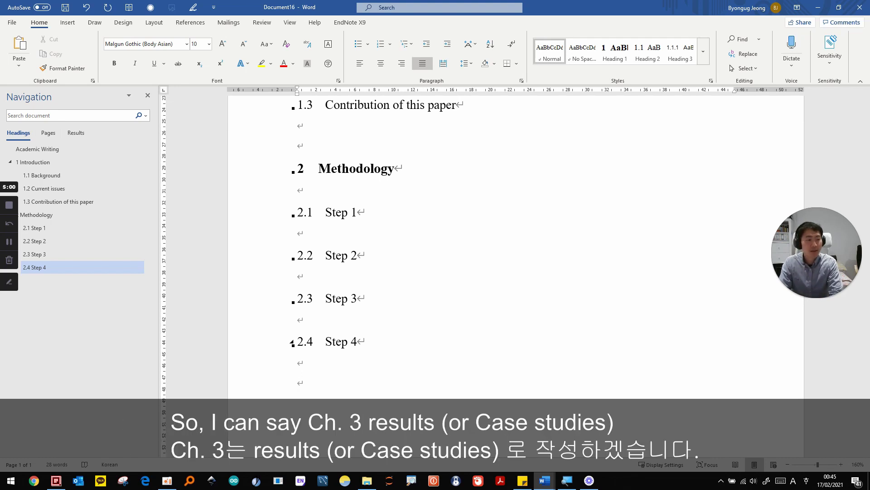
text(Results )
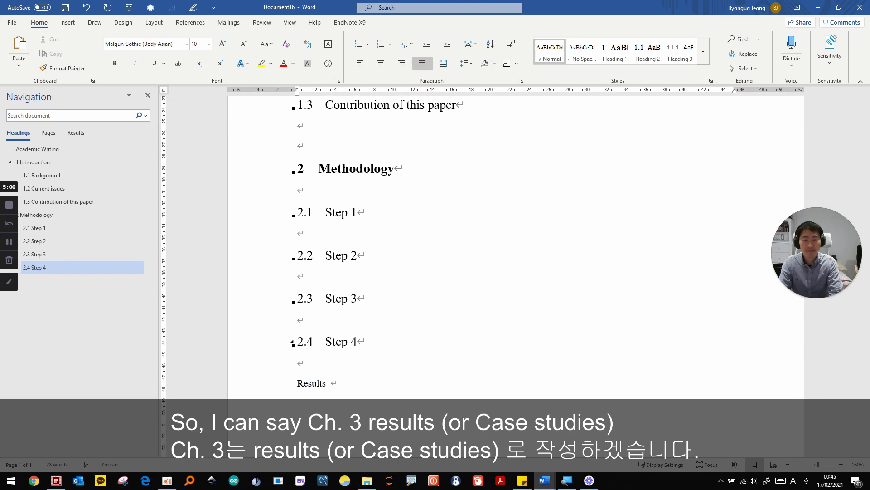
text((or Case )
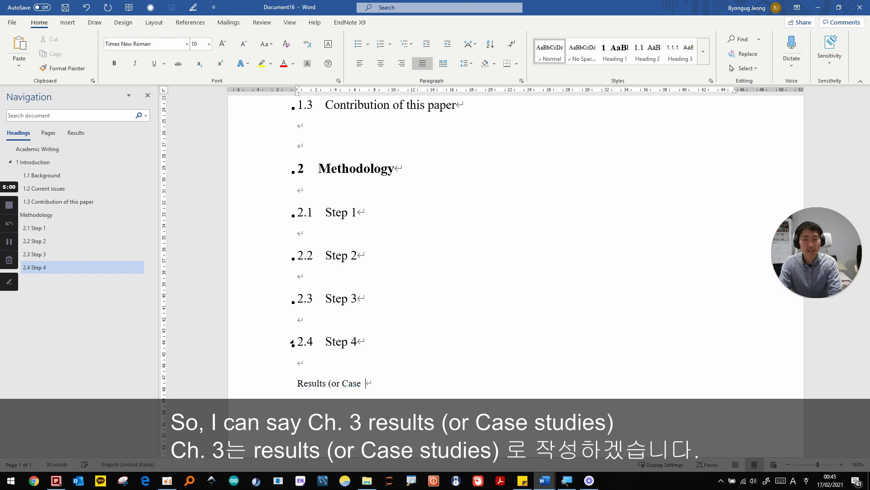
text(studies))
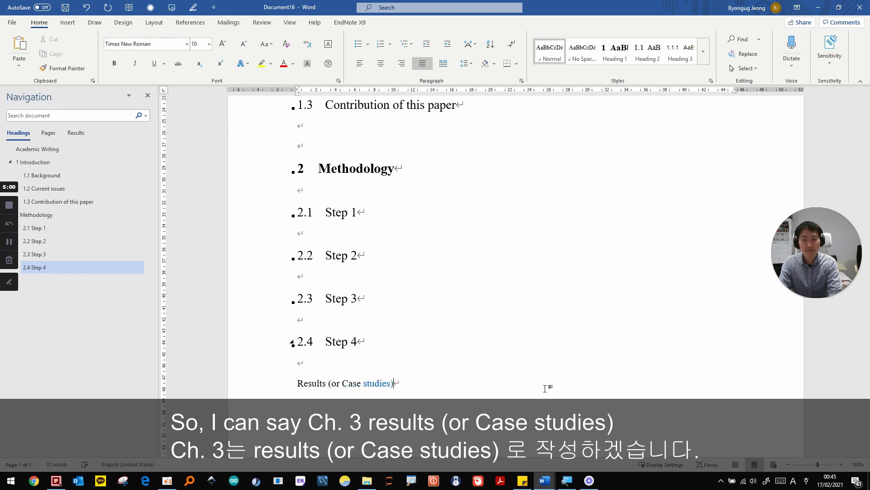
click(288, 384)
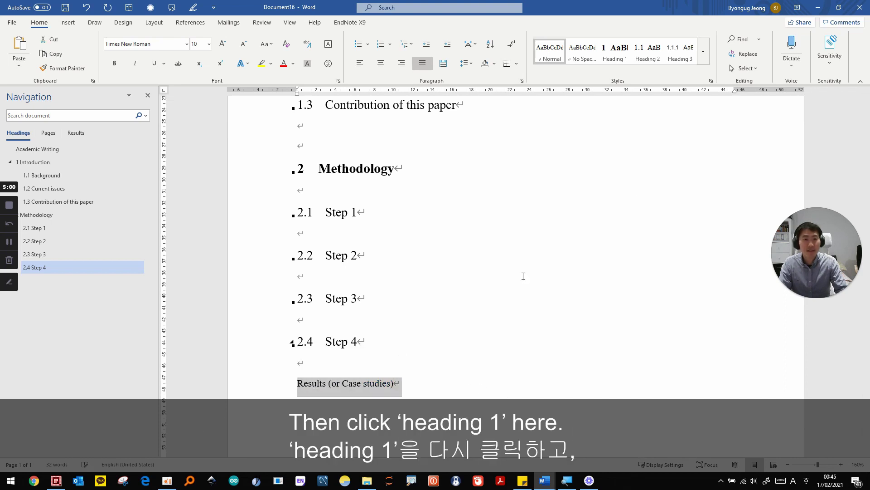
click(615, 52)
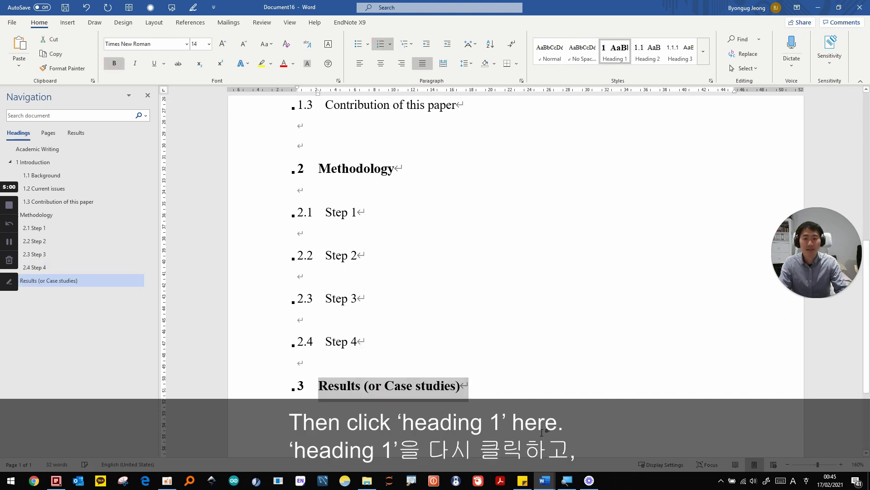
Step: Start a new body line below the "Results (or Case studies)" heading, leaving one blank line between them
scroll(513, 380, down, 1)
click(513, 376)
key(Return)
key(Return)
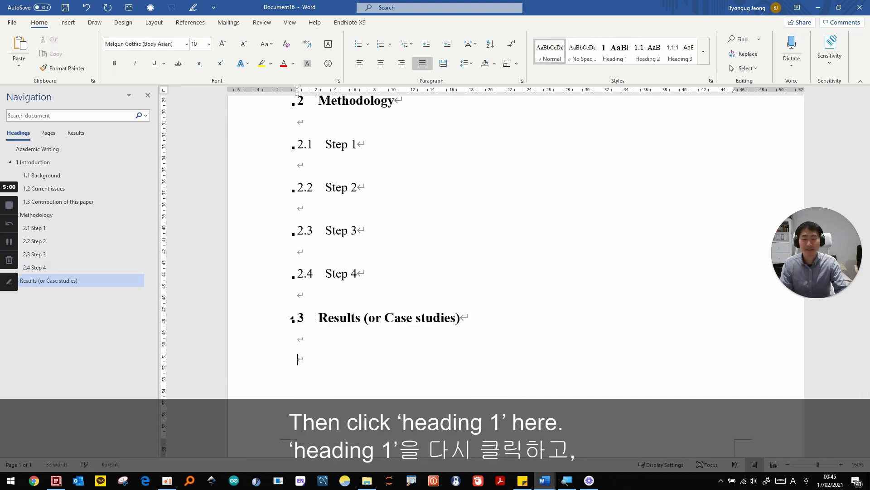